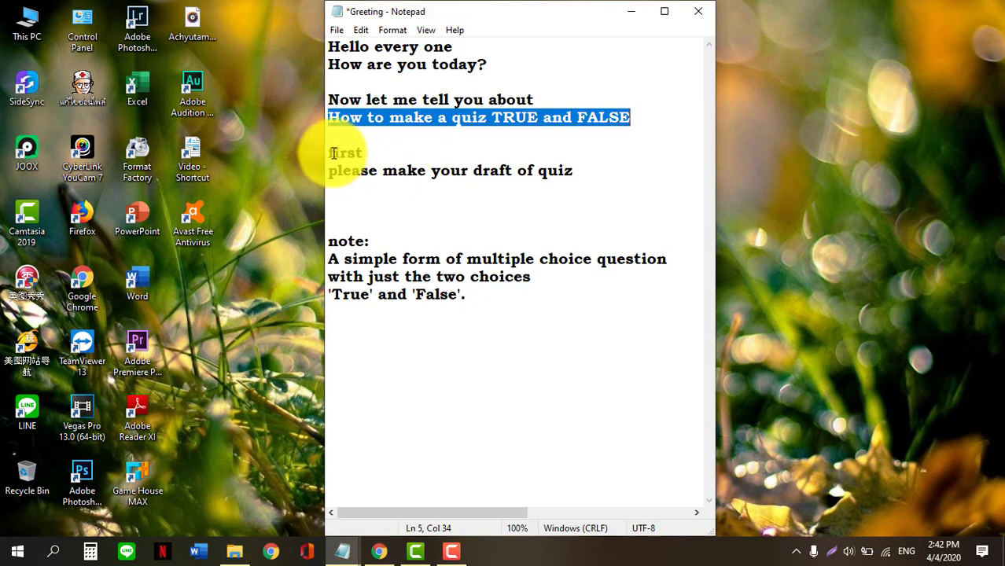
Read the Greeting note's instruction to draft a quiz and its definition of a true/false question, marking each line, and minimize it
{"action": "left_click_drag", "start_coordinate": [332, 153], "coordinate": [381, 152]}
{"action": "double_click", "coordinate": [332, 153]}
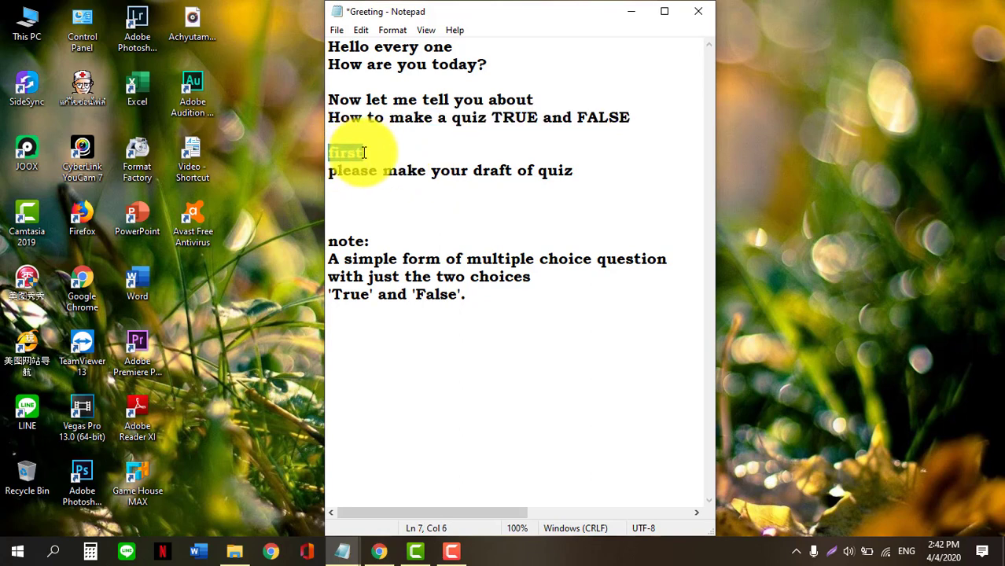
{"action": "left_click_drag", "start_coordinate": [330, 175], "coordinate": [584, 186]}
{"action": "left_click_drag", "start_coordinate": [331, 259], "coordinate": [668, 260]}
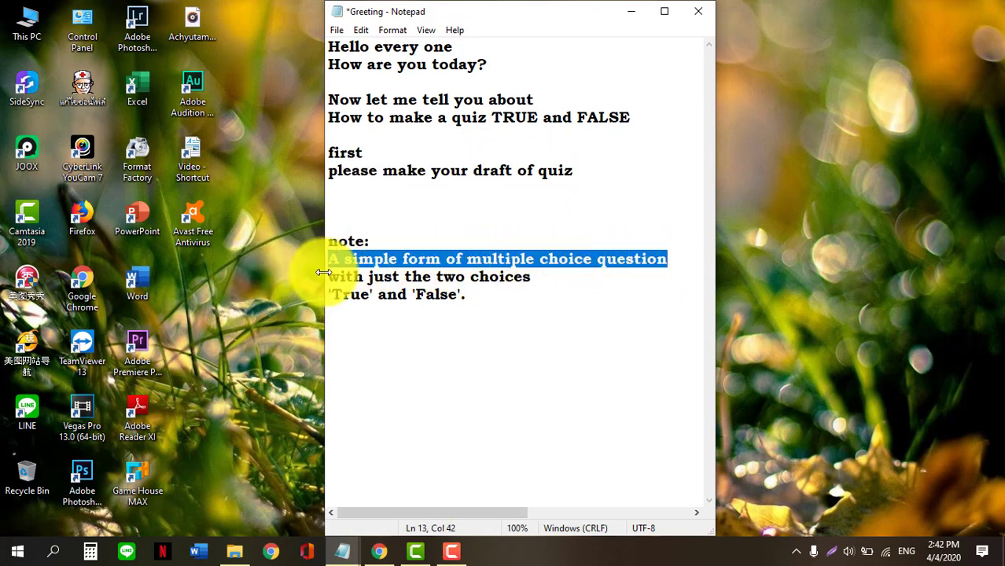
{"action": "left_click_drag", "start_coordinate": [330, 277], "coordinate": [535, 276]}
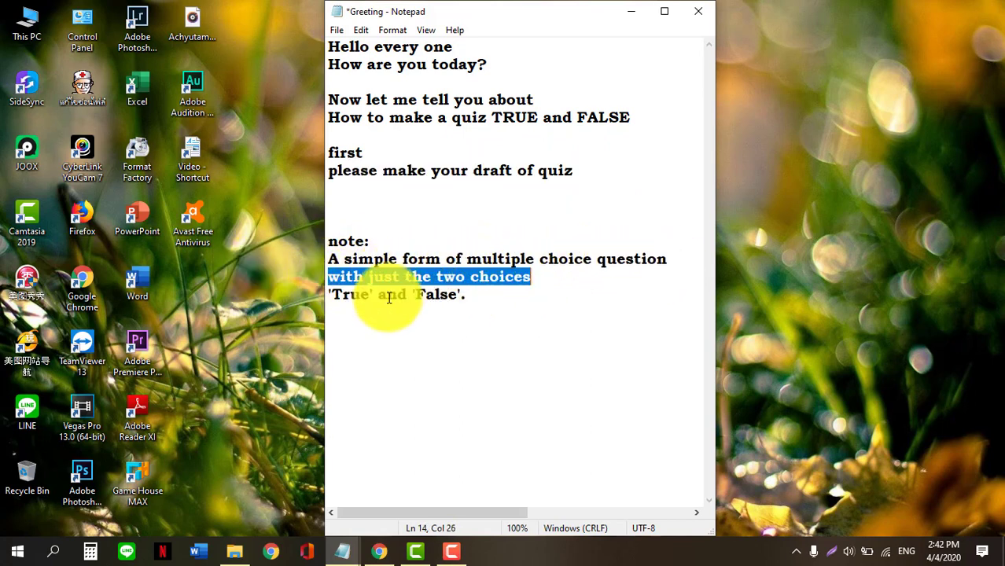
{"action": "left_click_drag", "start_coordinate": [330, 293], "coordinate": [464, 293]}
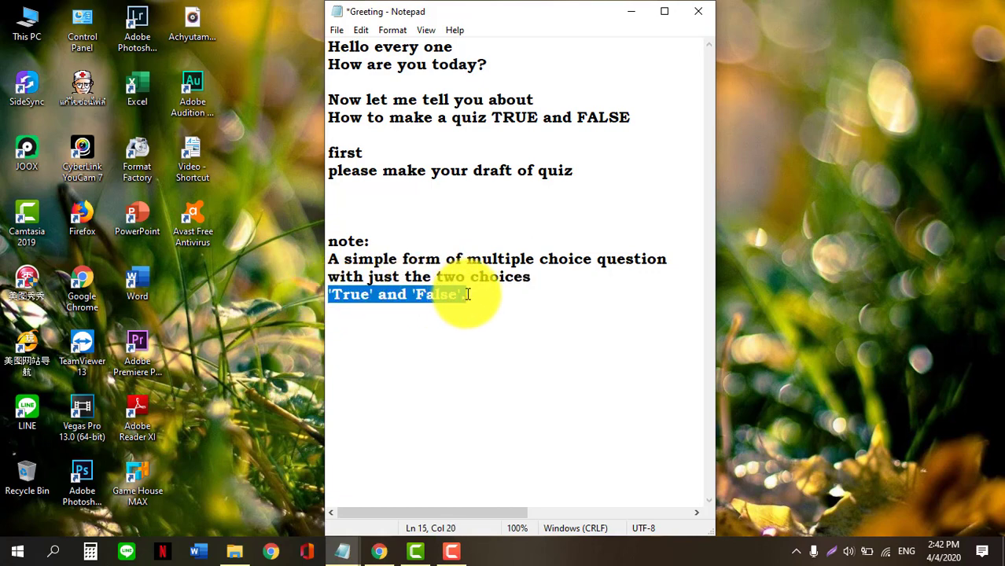
{"action": "left_click", "coordinate": [630, 12]}
Bring up the question TF note, move it clear of the desktop icons and enlarge its window
{"action": "mouse_move", "coordinate": [351, 562]}
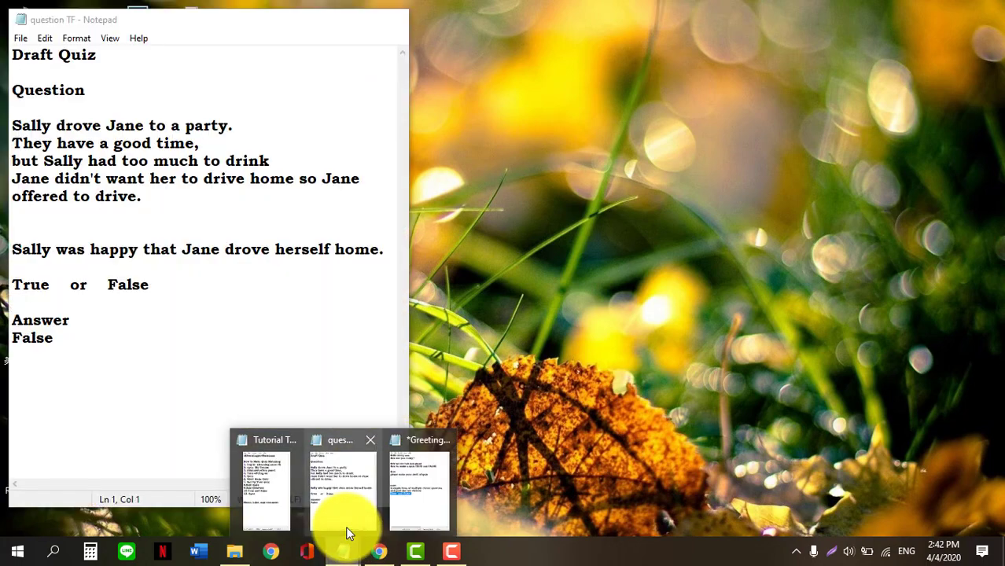
{"action": "left_click", "coordinate": [345, 526]}
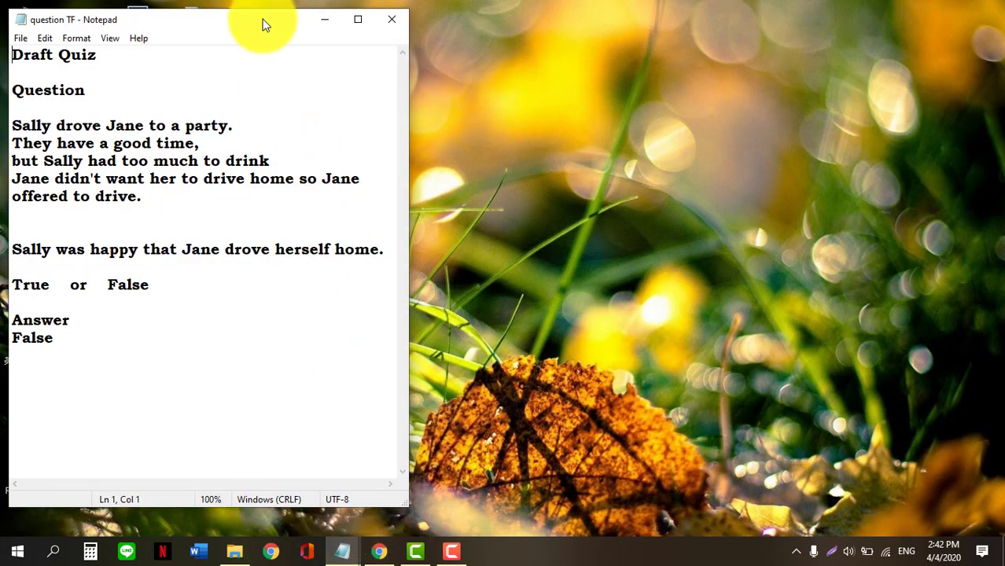
{"action": "left_click_drag", "start_coordinate": [263, 22], "coordinate": [570, 18]}
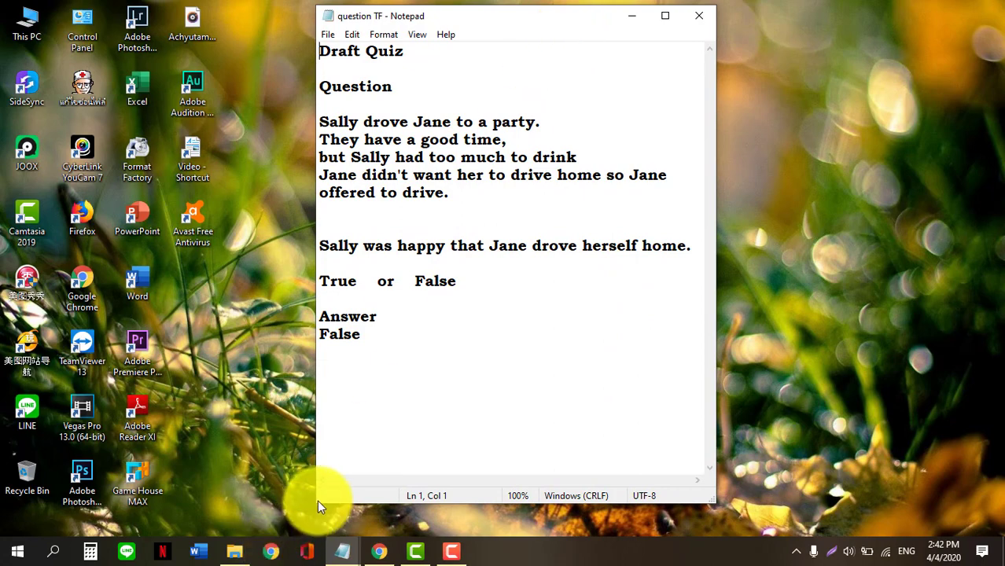
{"action": "left_click_drag", "start_coordinate": [315, 504], "coordinate": [243, 541]}
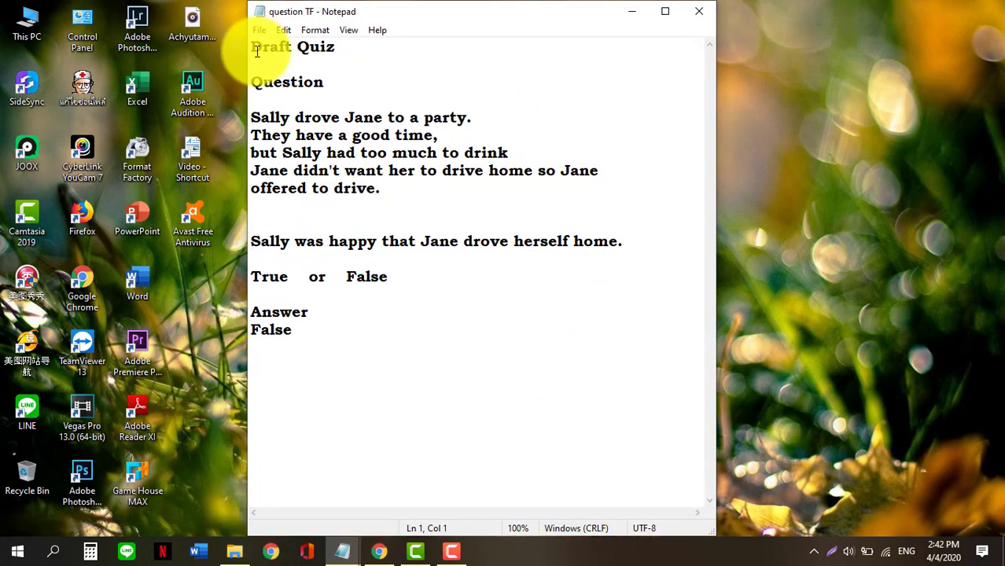
Read through the draft quiz, marking its title, question passage, statement, True or False choices and answer, and minimize the note
{"action": "left_click_drag", "start_coordinate": [258, 50], "coordinate": [348, 56]}
{"action": "left_click_drag", "start_coordinate": [252, 83], "coordinate": [332, 88]}
{"action": "left_click_drag", "start_coordinate": [251, 118], "coordinate": [449, 186]}
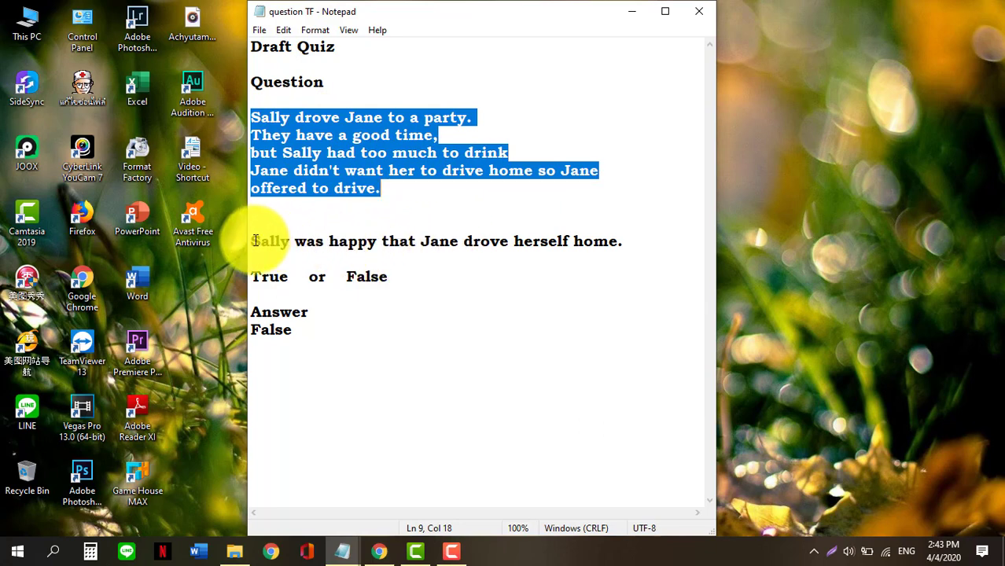
{"action": "left_click_drag", "start_coordinate": [253, 241], "coordinate": [617, 243]}
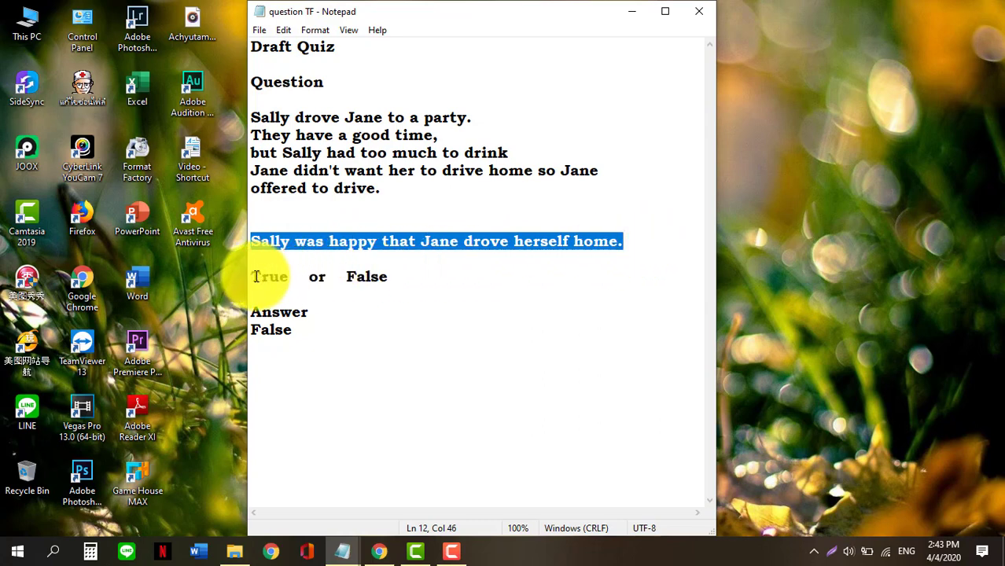
{"action": "left_click_drag", "start_coordinate": [252, 277], "coordinate": [405, 278]}
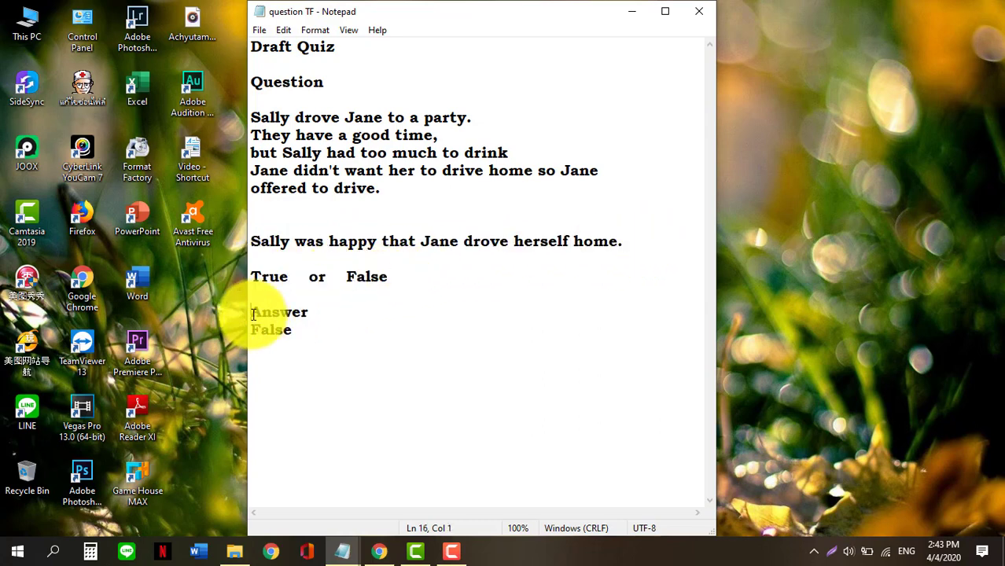
{"action": "left_click_drag", "start_coordinate": [253, 315], "coordinate": [301, 333]}
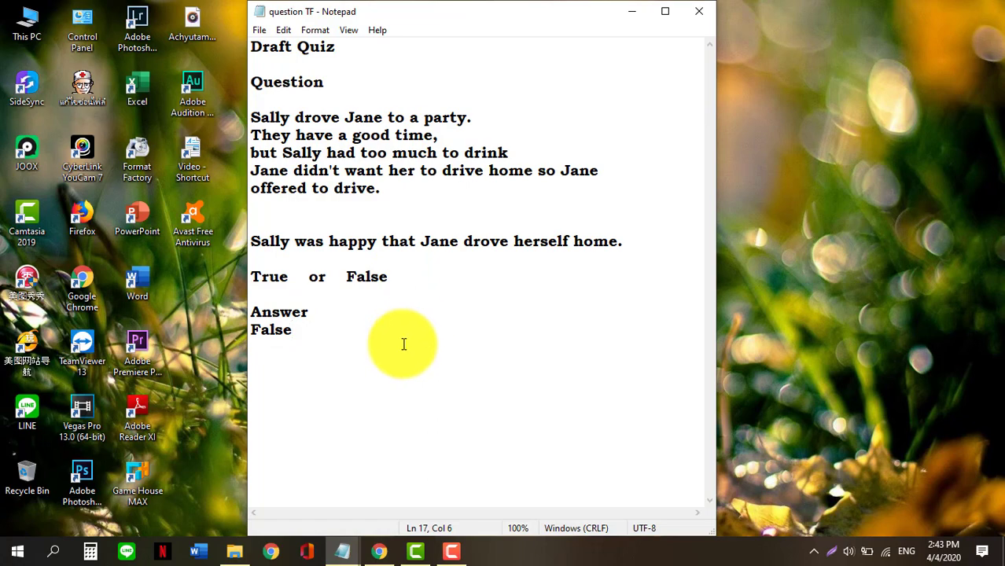
{"action": "left_click", "coordinate": [634, 11]}
Review the heading and step 1, "Log in elearning.nu.ac.th", in the Tutorial True and False note and minimize it
{"action": "mouse_move", "coordinate": [358, 564]}
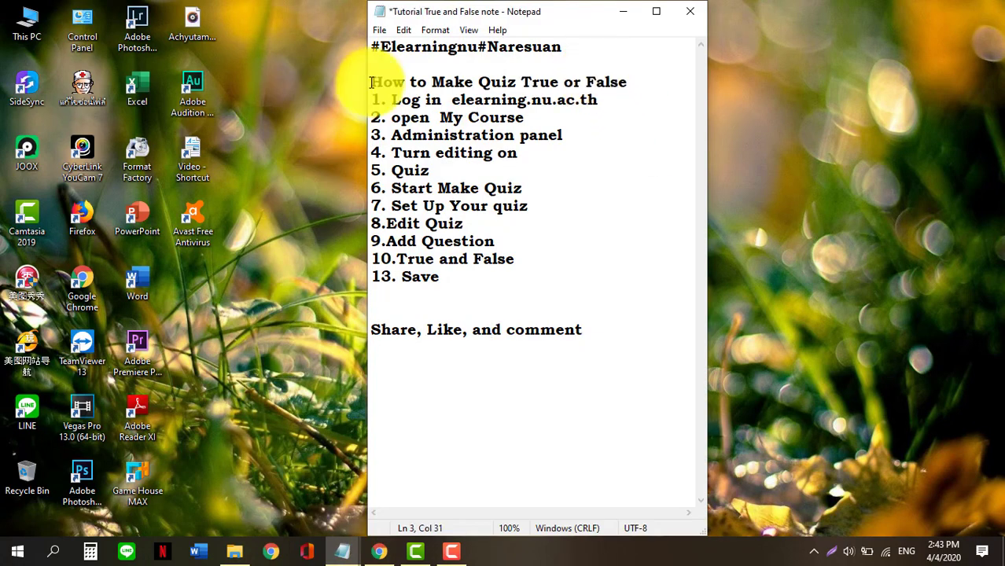
{"action": "left_click_drag", "start_coordinate": [373, 84], "coordinate": [646, 85]}
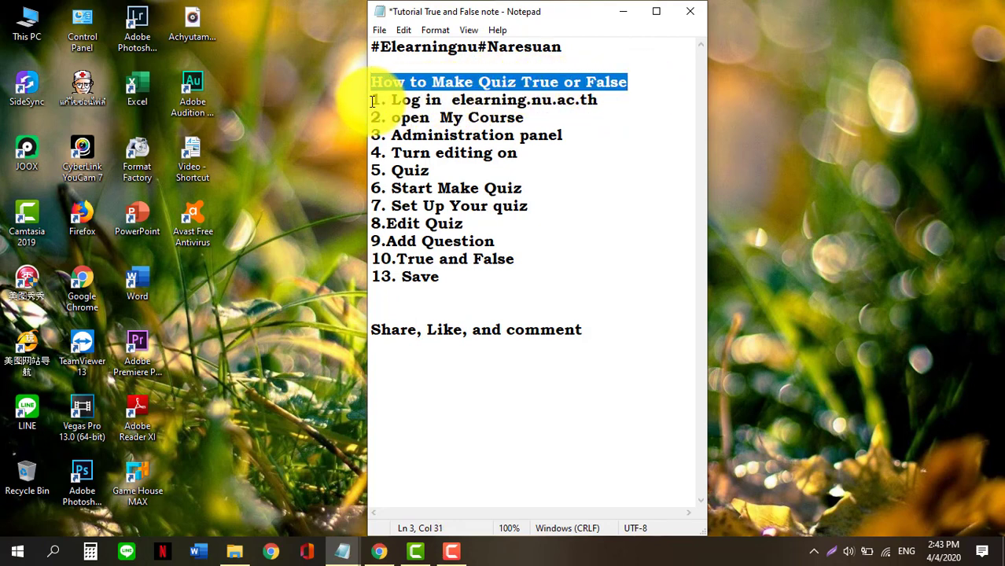
{"action": "left_click_drag", "start_coordinate": [373, 102], "coordinate": [590, 105]}
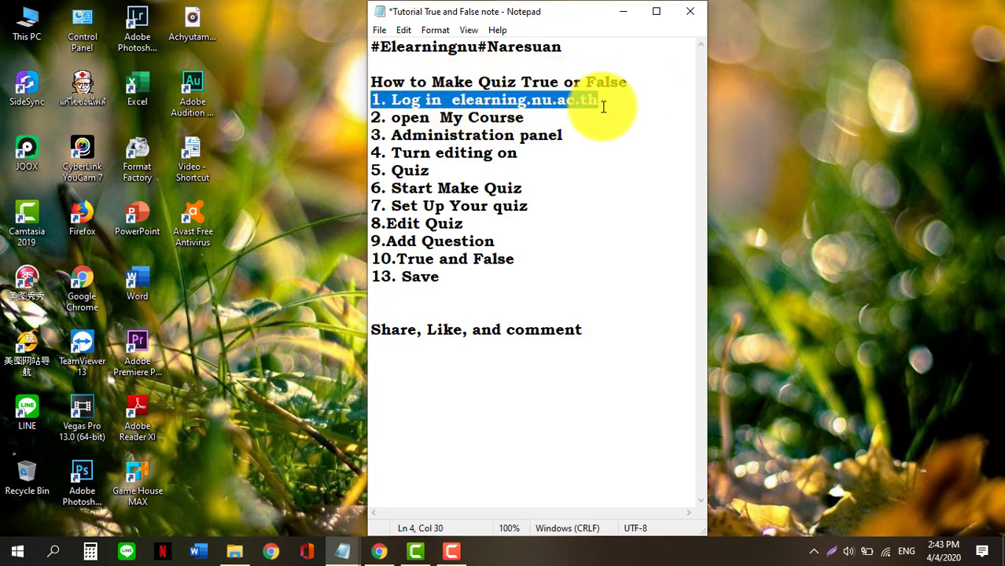
{"action": "left_click", "coordinate": [622, 12]}
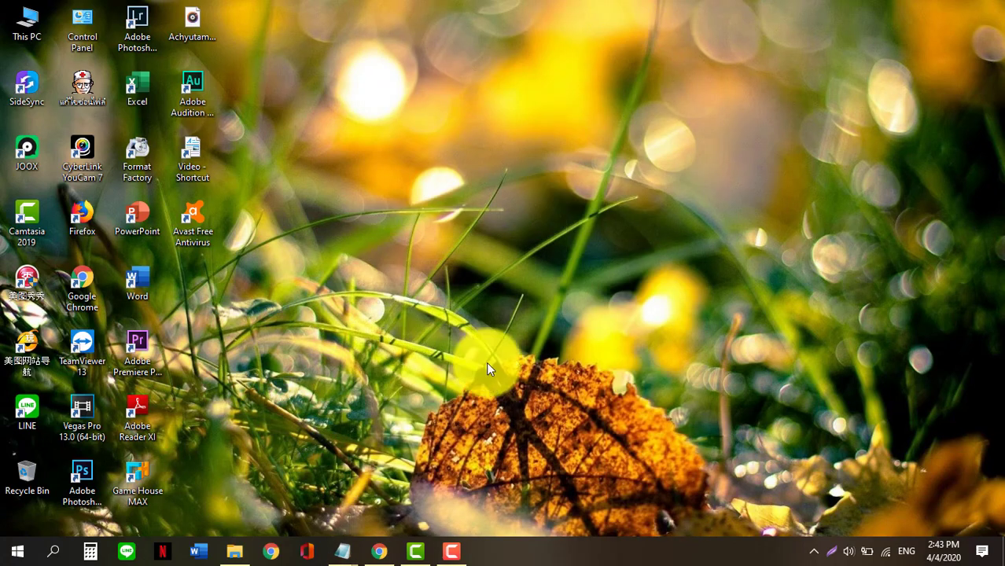
Switch to Chrome and log in to elearning.nu.ac.th with the saved username and account password
{"action": "left_click", "coordinate": [379, 553]}
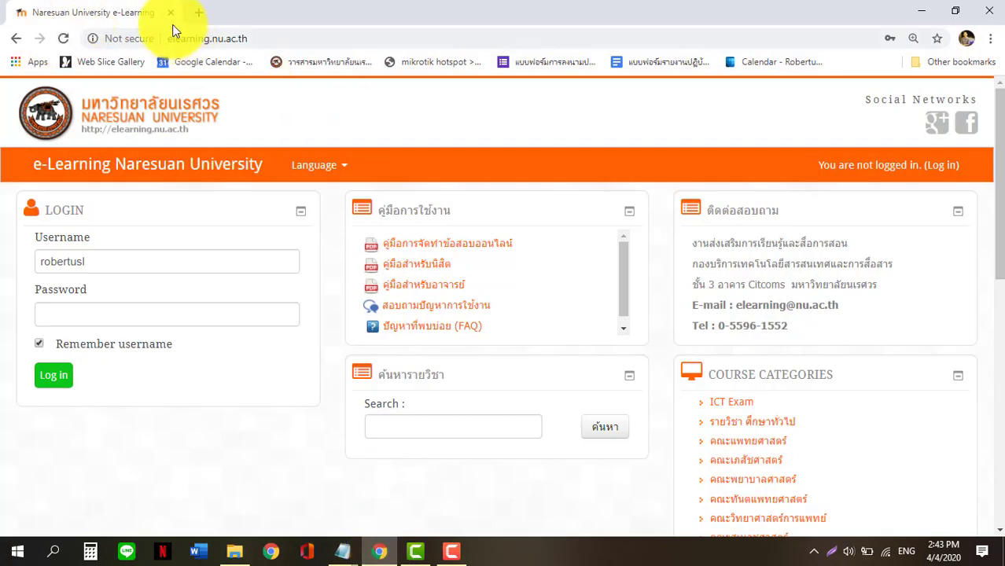
{"action": "left_click", "coordinate": [157, 36]}
{"action": "left_click", "coordinate": [156, 264]}
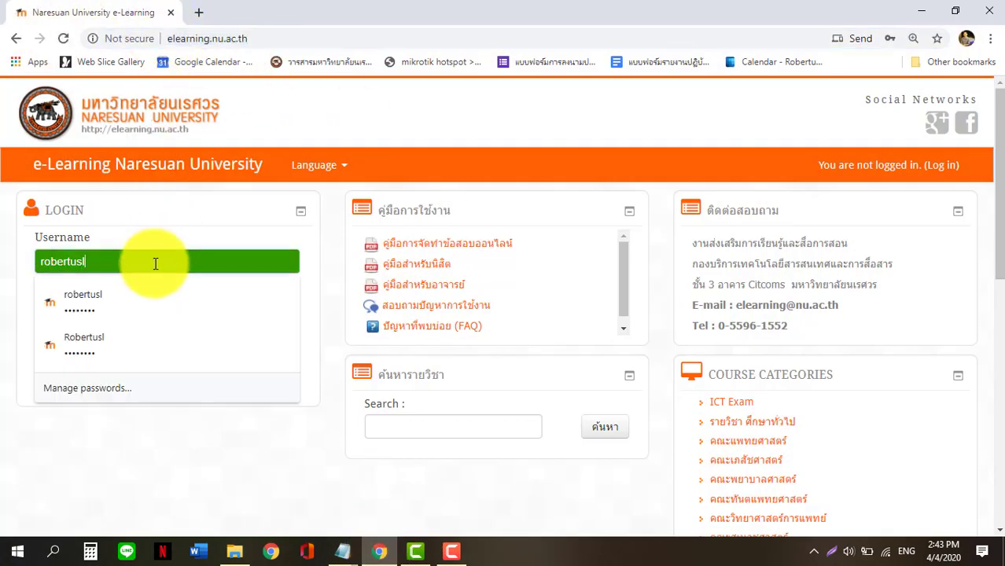
{"action": "left_click", "coordinate": [132, 310]}
{"action": "left_click", "coordinate": [942, 167]}
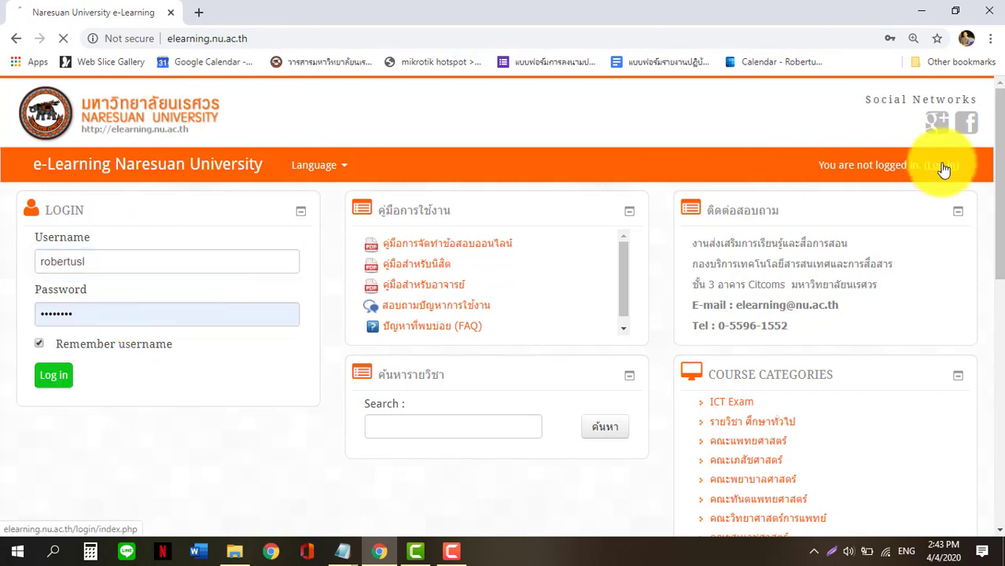
{"action": "left_click", "coordinate": [498, 352]}
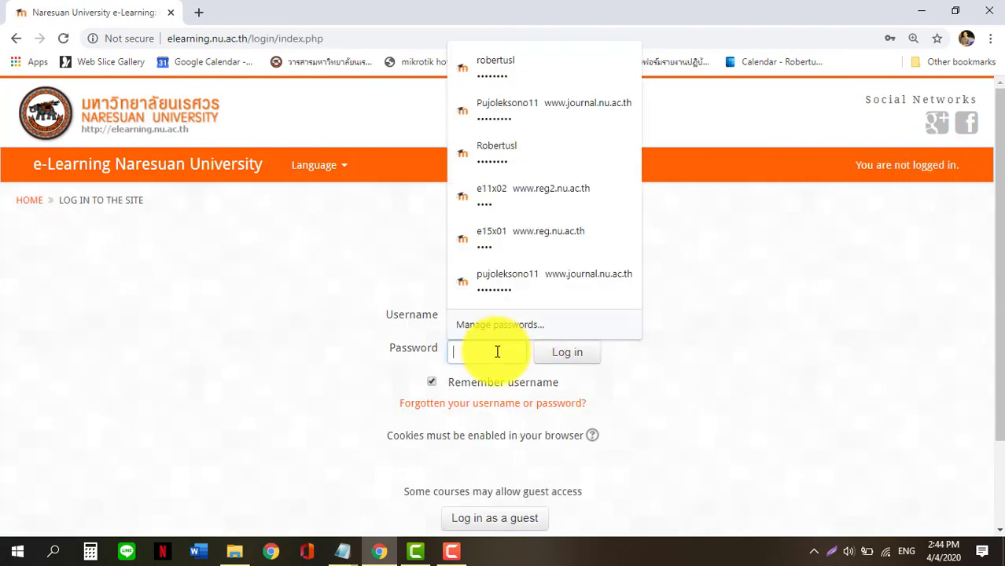
{"action": "left_click", "coordinate": [511, 163]}
{"action": "left_click", "coordinate": [566, 356]}
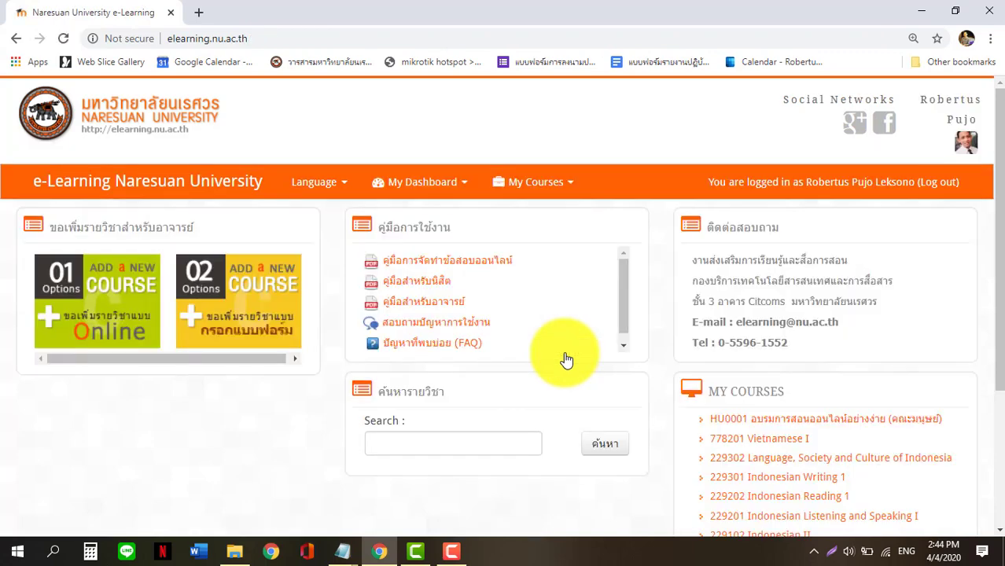
Review step 2, "open My Course", in the tutorial note, minimize it and open the M11 course from the My Courses list
{"action": "left_click_drag", "start_coordinate": [998, 225], "coordinate": [992, 283]}
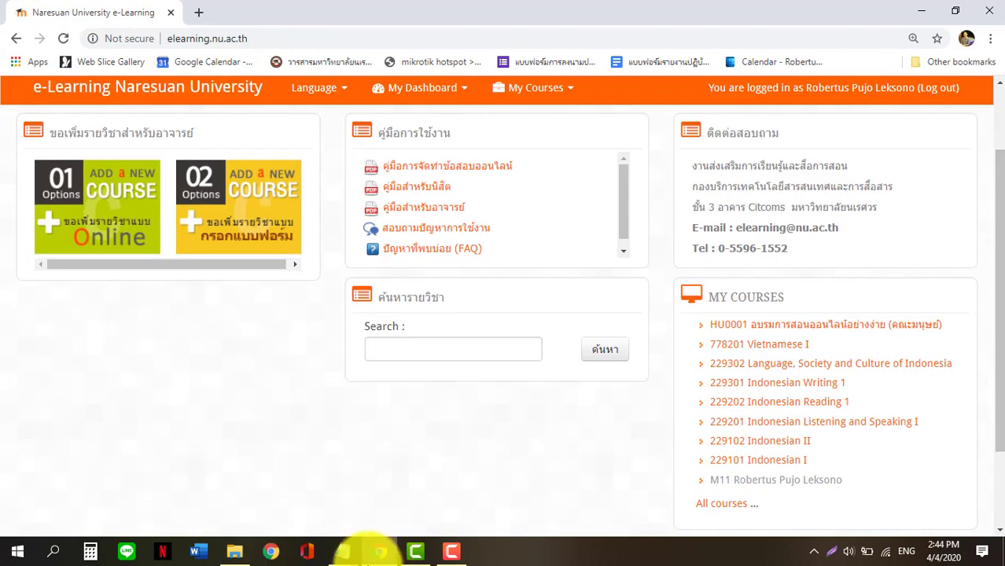
{"action": "mouse_move", "coordinate": [341, 542]}
{"action": "left_click", "coordinate": [276, 503]}
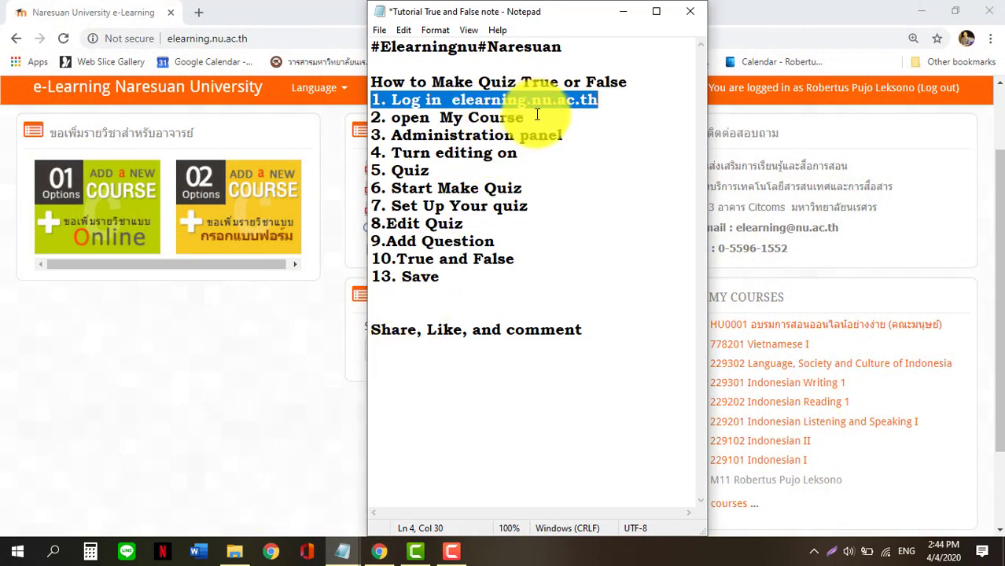
{"action": "left_click_drag", "start_coordinate": [524, 118], "coordinate": [382, 124]}
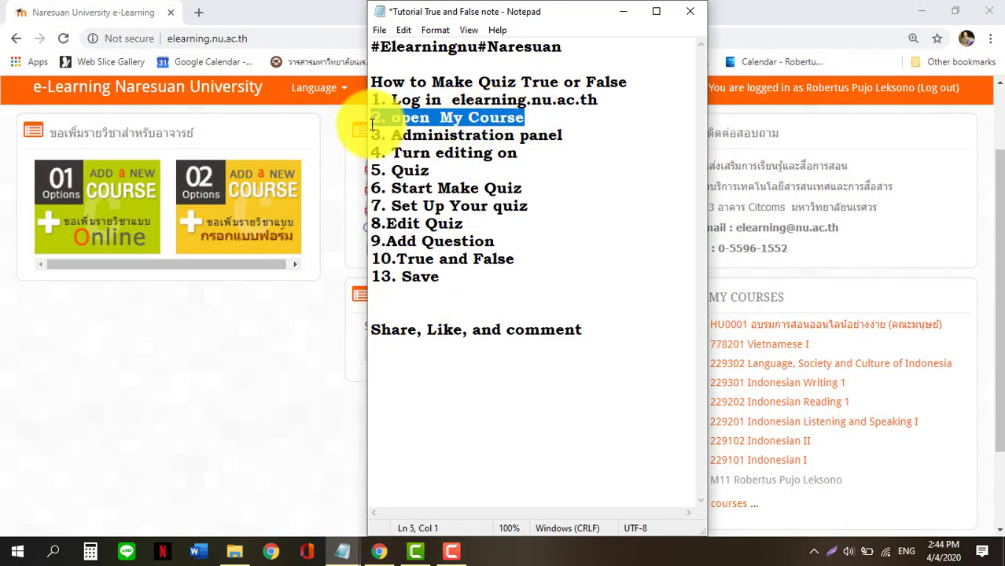
{"action": "left_click", "coordinate": [373, 134]}
{"action": "left_click_drag", "start_coordinate": [570, 14], "coordinate": [417, 35]}
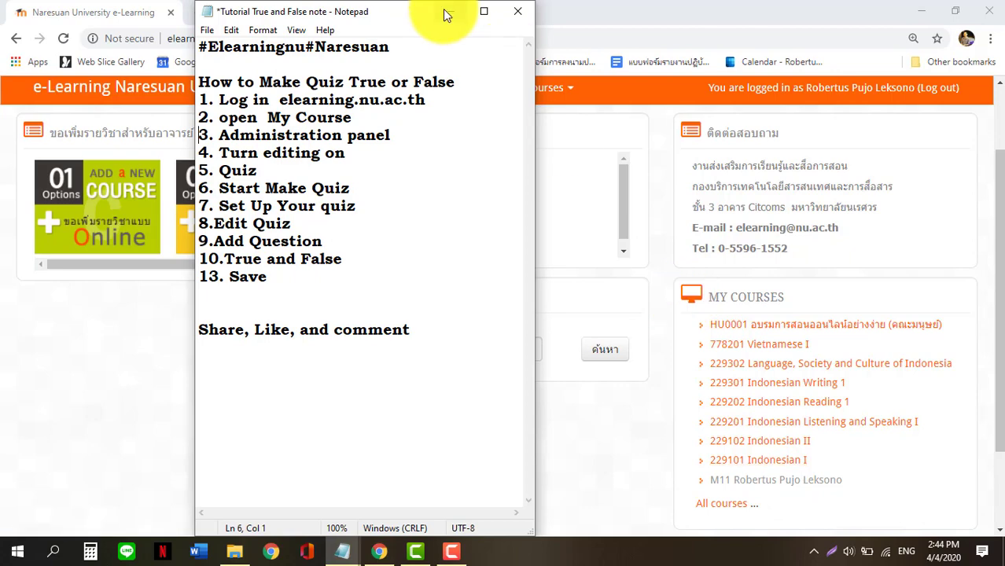
{"action": "left_click", "coordinate": [447, 12]}
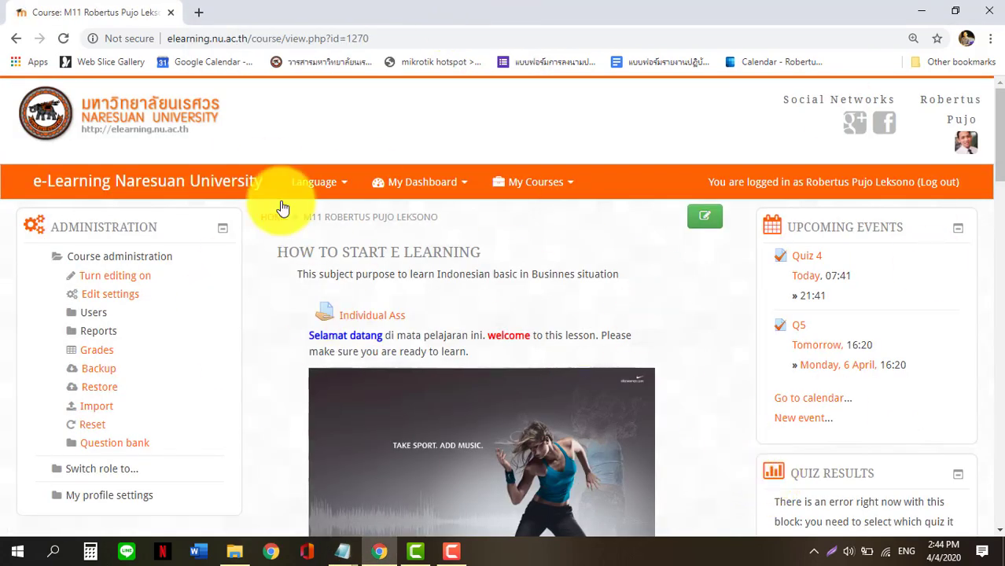
Review steps 3 and 4 in the tutorial note and turn editing on for the course in its Administration block
{"action": "mouse_move", "coordinate": [348, 548]}
{"action": "mouse_move", "coordinate": [403, 521]}
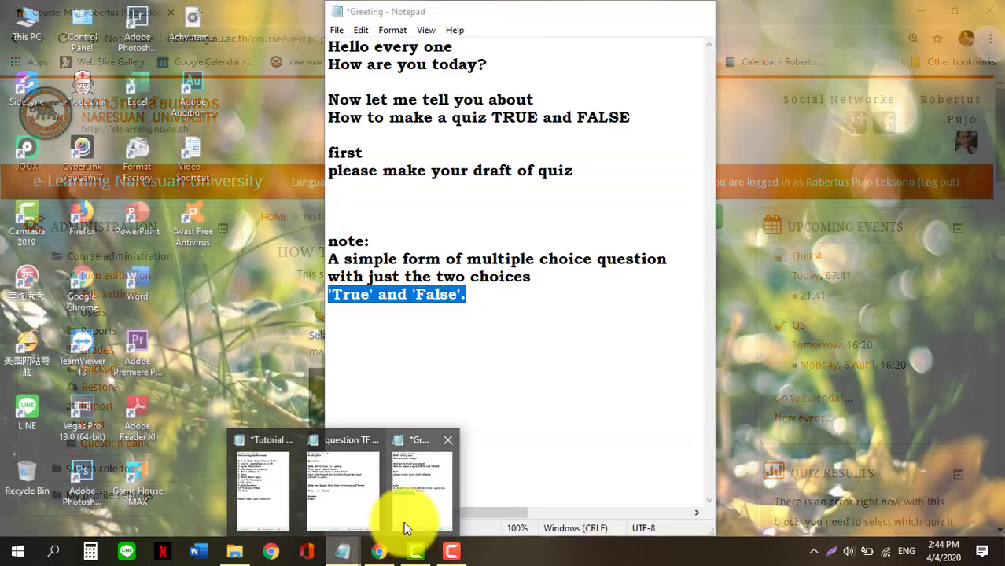
{"action": "left_click", "coordinate": [271, 509]}
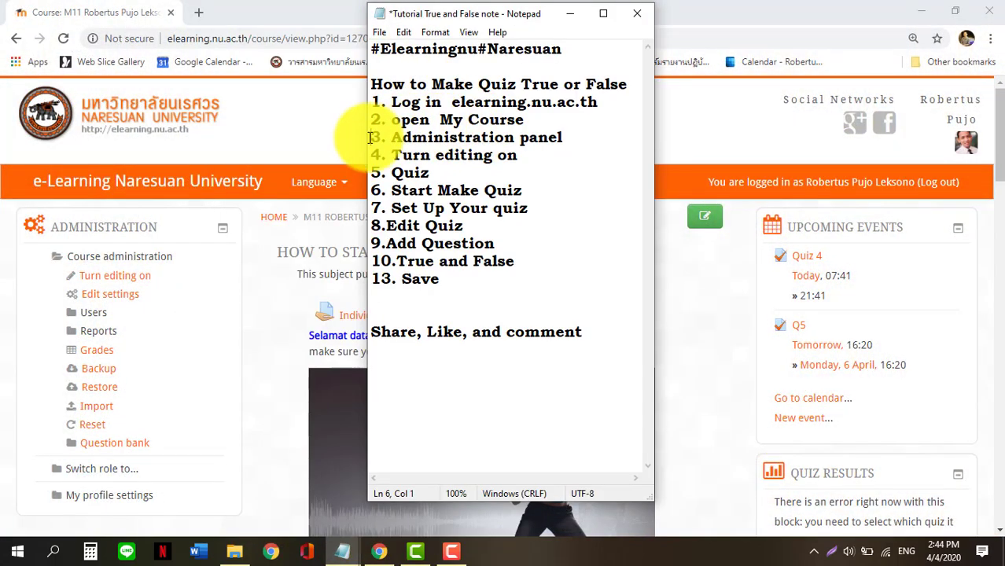
{"action": "left_click_drag", "start_coordinate": [371, 138], "coordinate": [563, 140]}
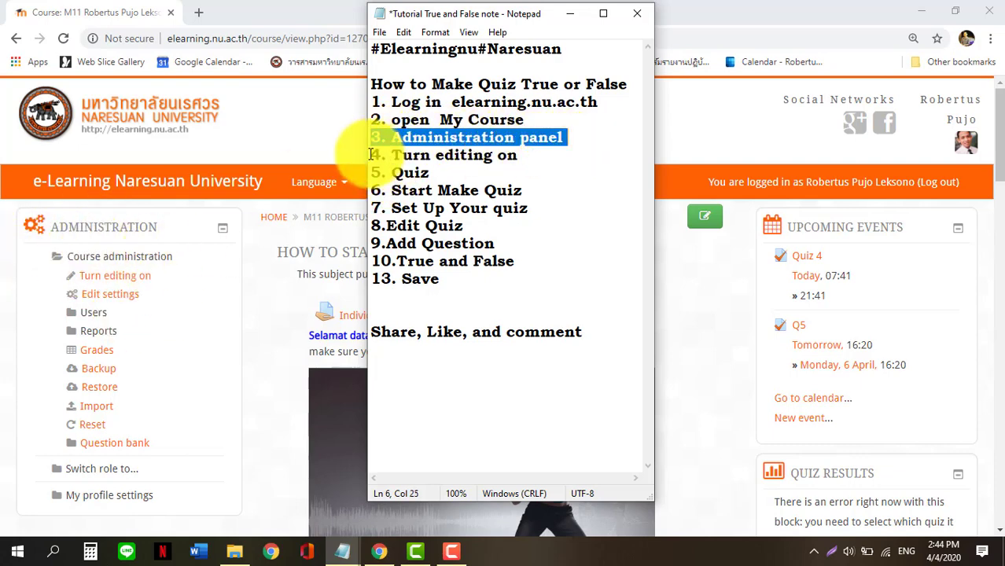
{"action": "left_click_drag", "start_coordinate": [370, 155], "coordinate": [527, 162]}
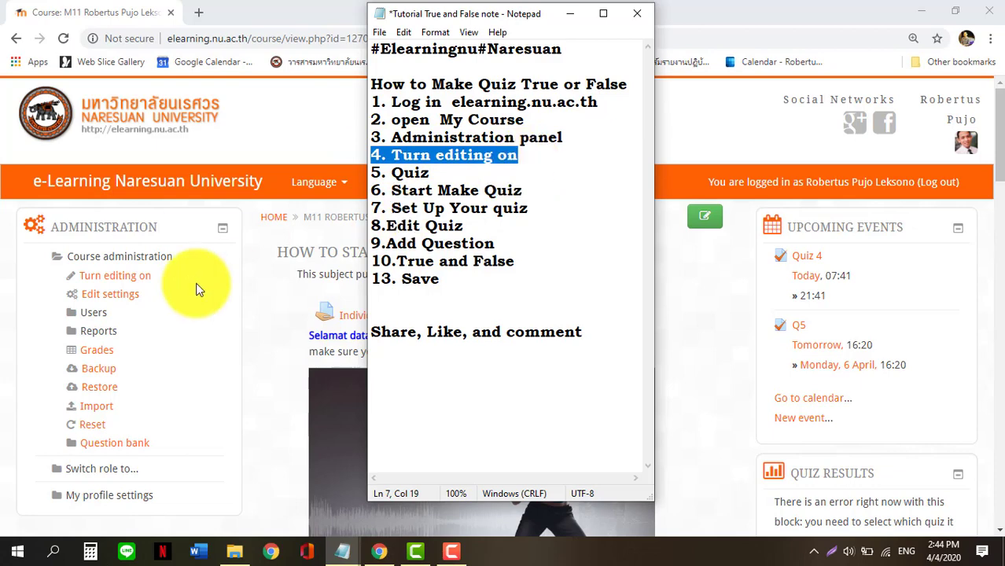
{"action": "left_click", "coordinate": [122, 280]}
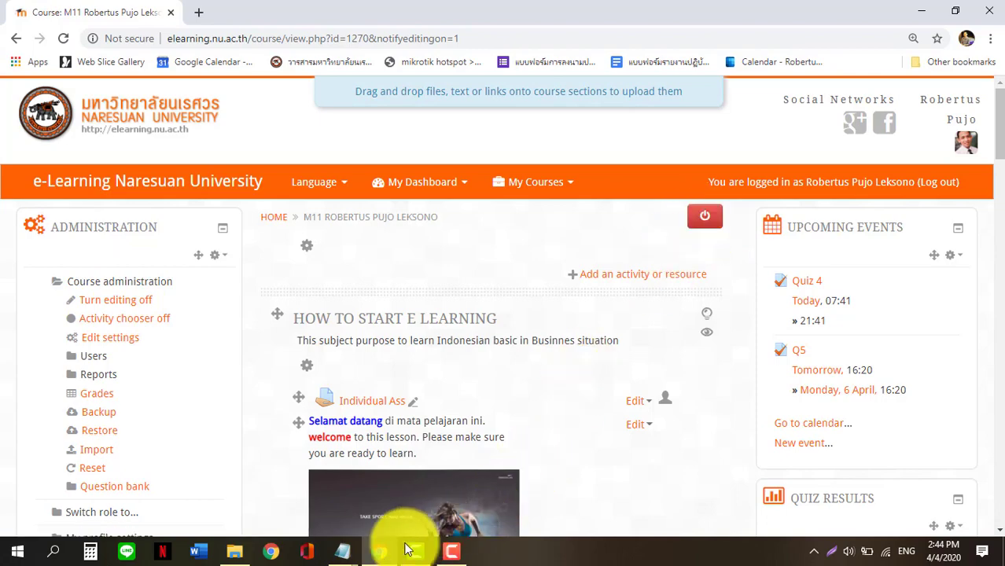
Review step 5, "Quiz", in the tutorial note and open the Q6 quiz in the "How to make quiz true or false" section
{"action": "mouse_move", "coordinate": [339, 550]}
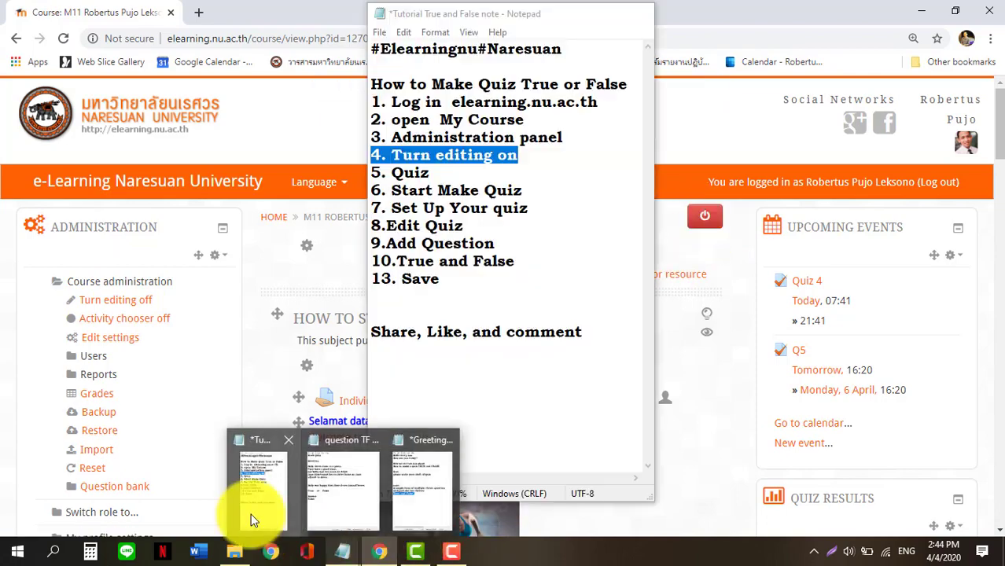
{"action": "left_click", "coordinate": [251, 513]}
{"action": "left_click_drag", "start_coordinate": [441, 173], "coordinate": [376, 173]}
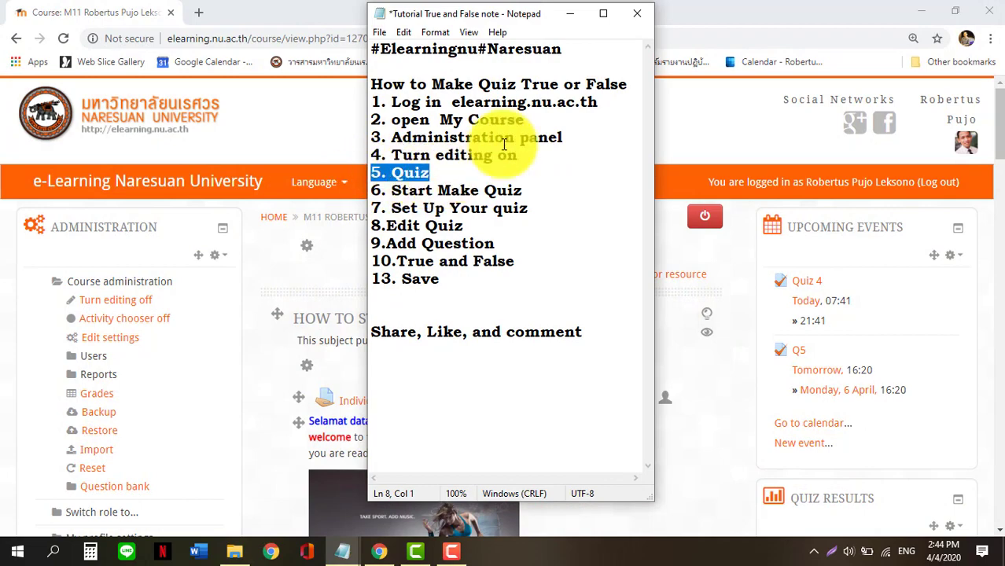
{"action": "left_click", "coordinate": [575, 16]}
{"action": "scroll", "coordinate": [472, 299], "scroll_direction": "down", "scroll_amount": 15}
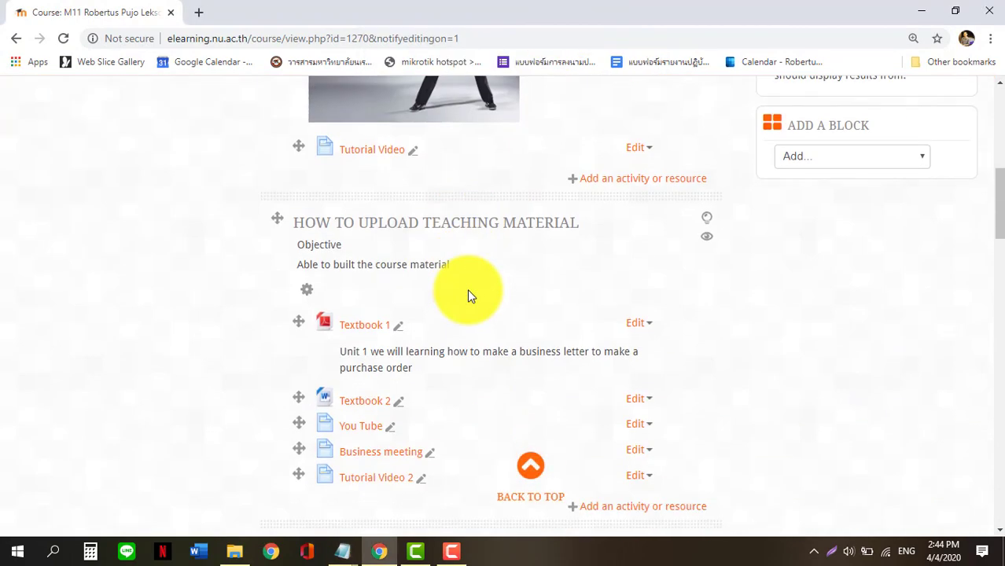
{"action": "scroll", "coordinate": [469, 292], "scroll_direction": "down", "scroll_amount": 6}
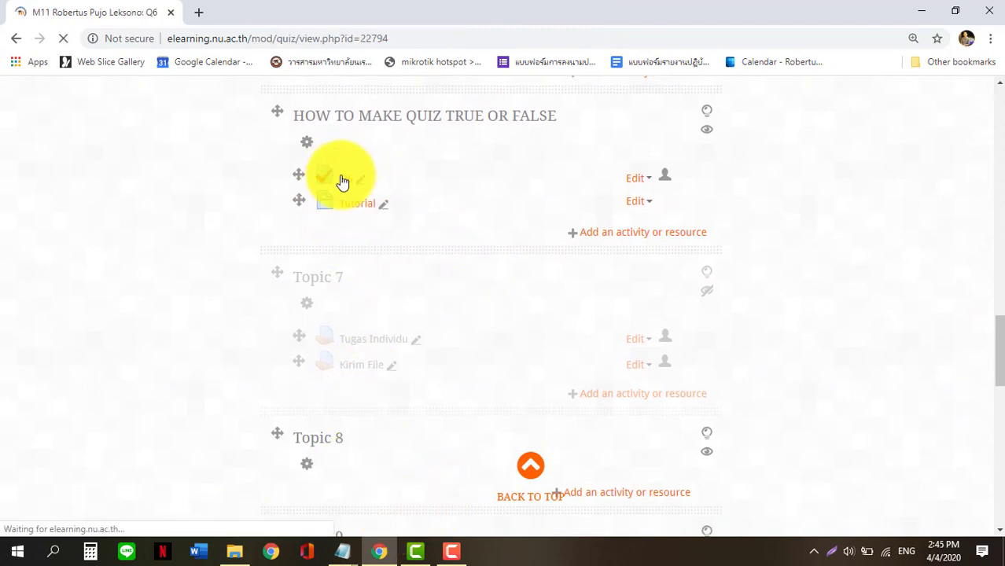
Review steps 6 and 7, "Start Make Quiz" and "Set Up Your quiz", in the tutorial note and open the Q6 quiz settings for editing
{"action": "scroll", "coordinate": [342, 181], "scroll_direction": "down", "scroll_amount": 3}
{"action": "scroll", "coordinate": [372, 179], "scroll_direction": "up", "scroll_amount": 2}
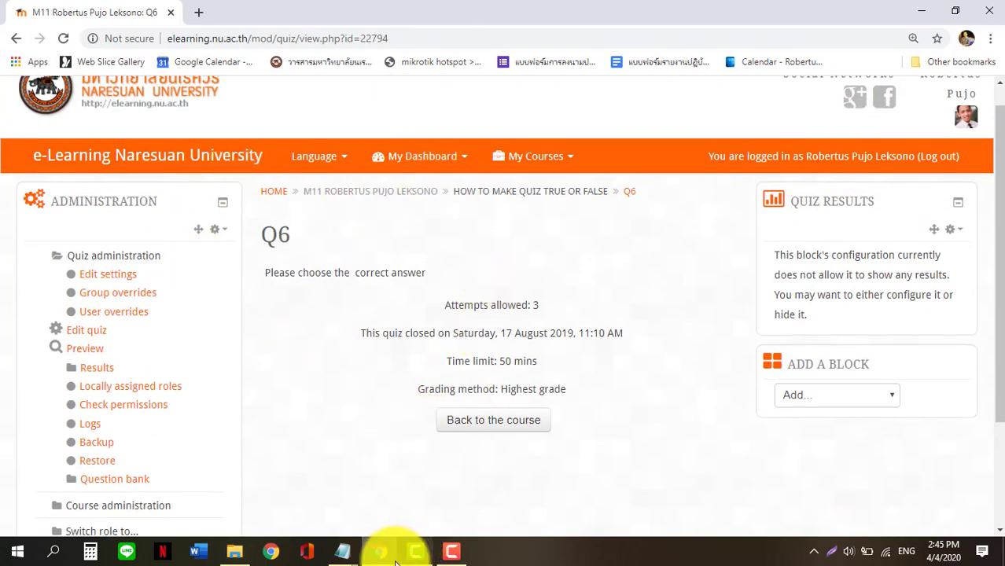
{"action": "mouse_move", "coordinate": [340, 557]}
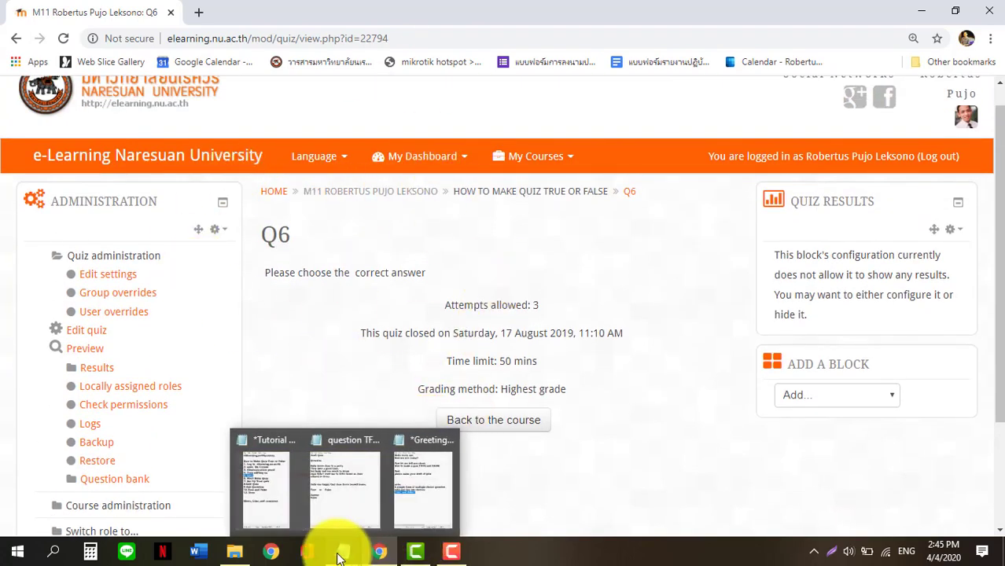
{"action": "left_click", "coordinate": [254, 504]}
{"action": "left_click", "coordinate": [534, 191]}
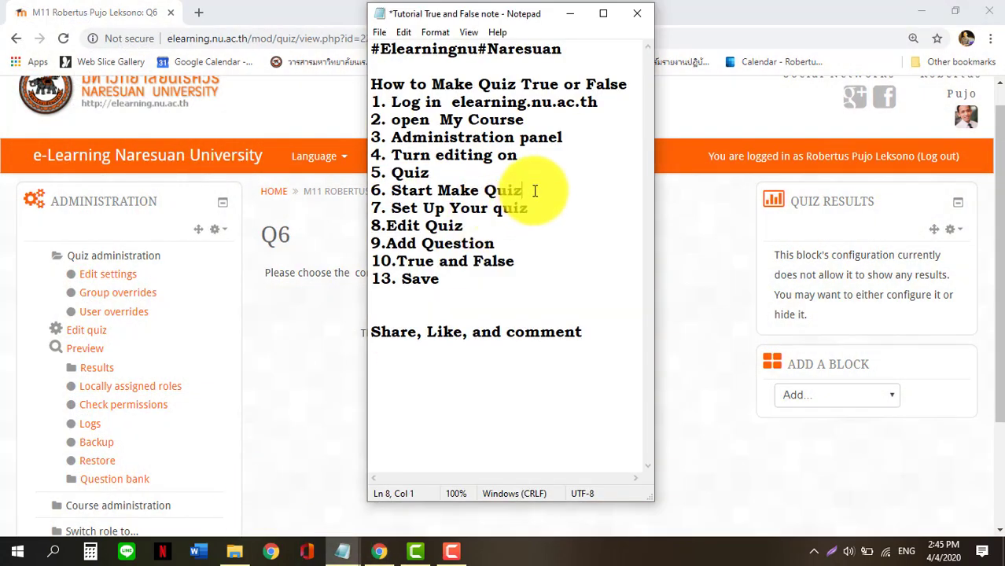
{"action": "left_click_drag", "start_coordinate": [534, 191], "coordinate": [400, 186]}
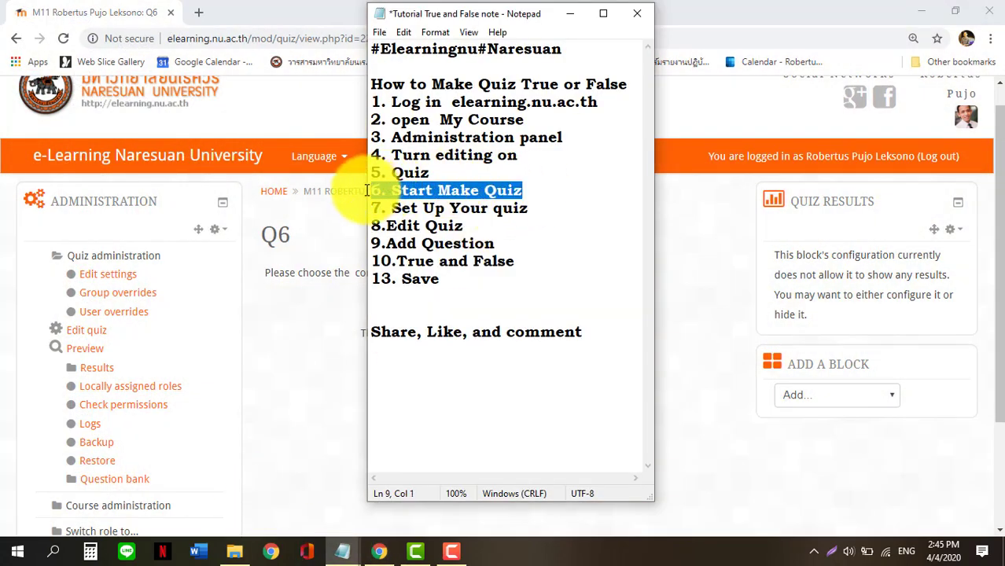
{"action": "left_click_drag", "start_coordinate": [546, 210], "coordinate": [388, 206]}
{"action": "left_click", "coordinate": [303, 349]}
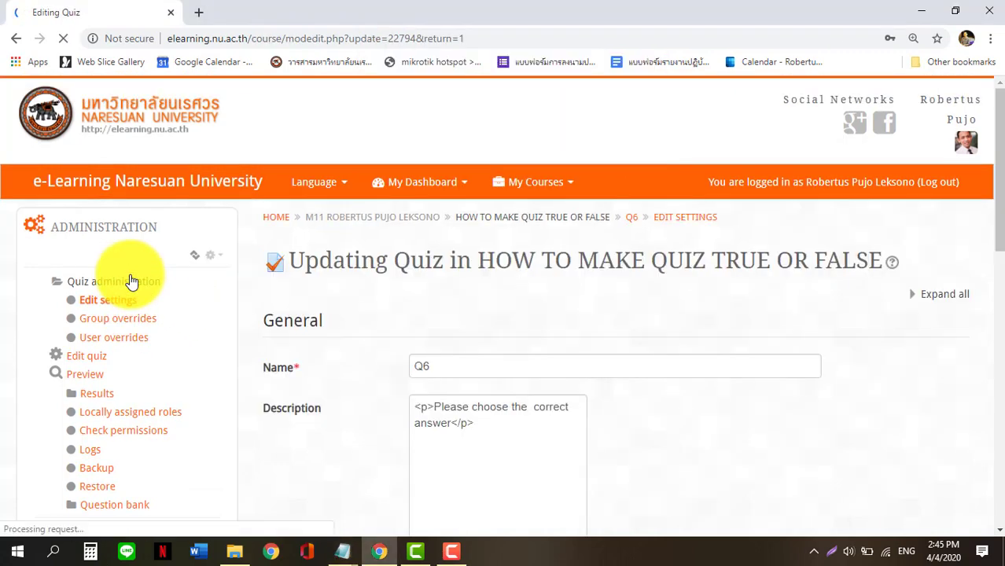
Expand the quiz's Timing settings and set the opening day to 5 and the closing day to 6
{"action": "scroll", "coordinate": [472, 236], "scroll_direction": "down", "scroll_amount": 2}
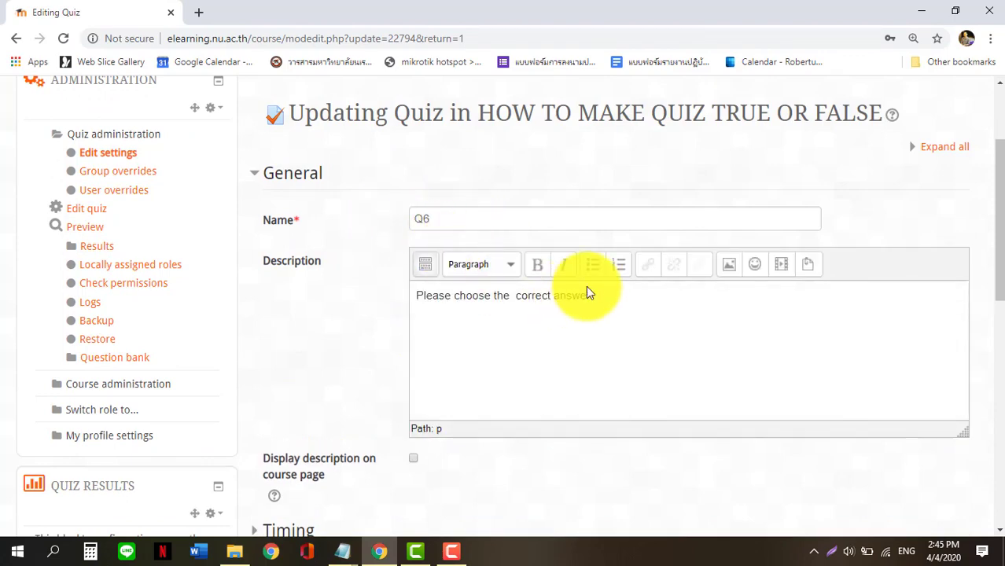
{"action": "scroll", "coordinate": [595, 299], "scroll_direction": "down", "scroll_amount": 3}
{"action": "left_click", "coordinate": [267, 310]}
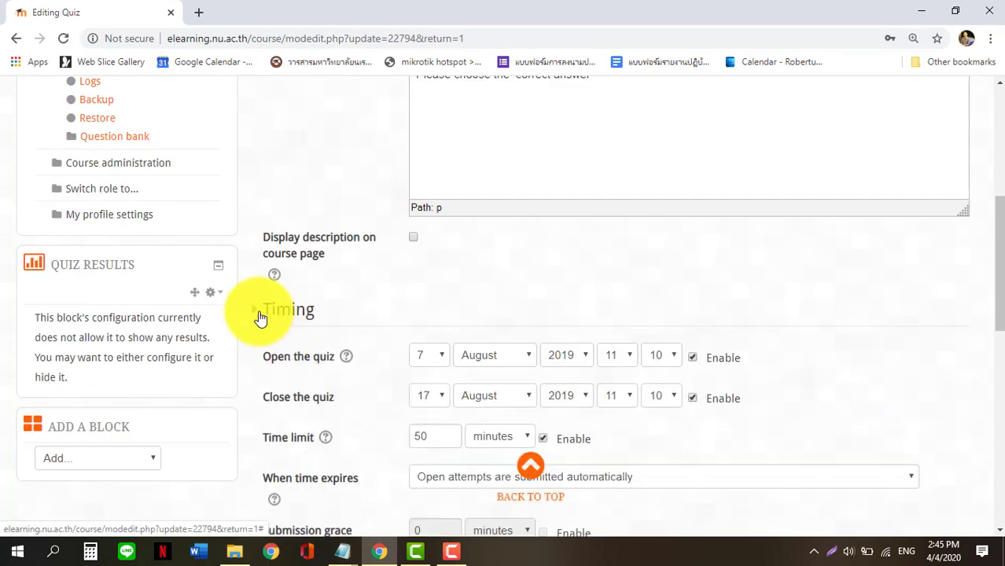
{"action": "left_click", "coordinate": [444, 364]}
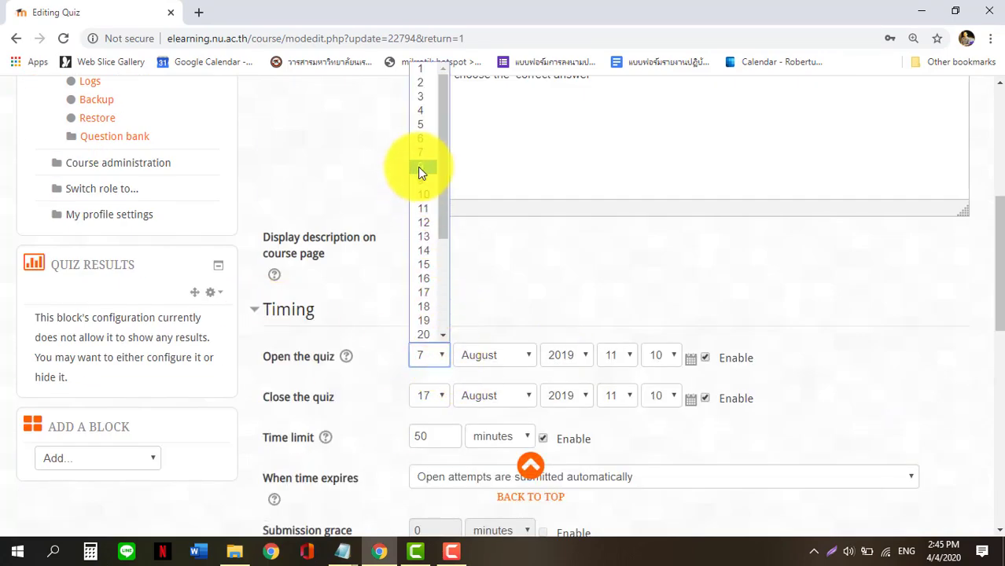
{"action": "left_click", "coordinate": [419, 125]}
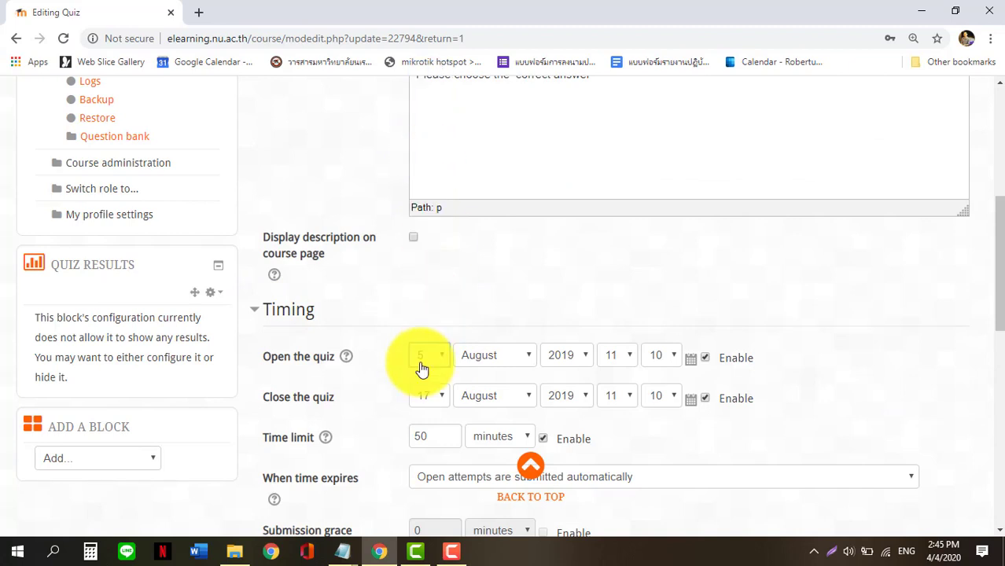
{"action": "left_click", "coordinate": [442, 397]}
{"action": "left_click", "coordinate": [425, 180]}
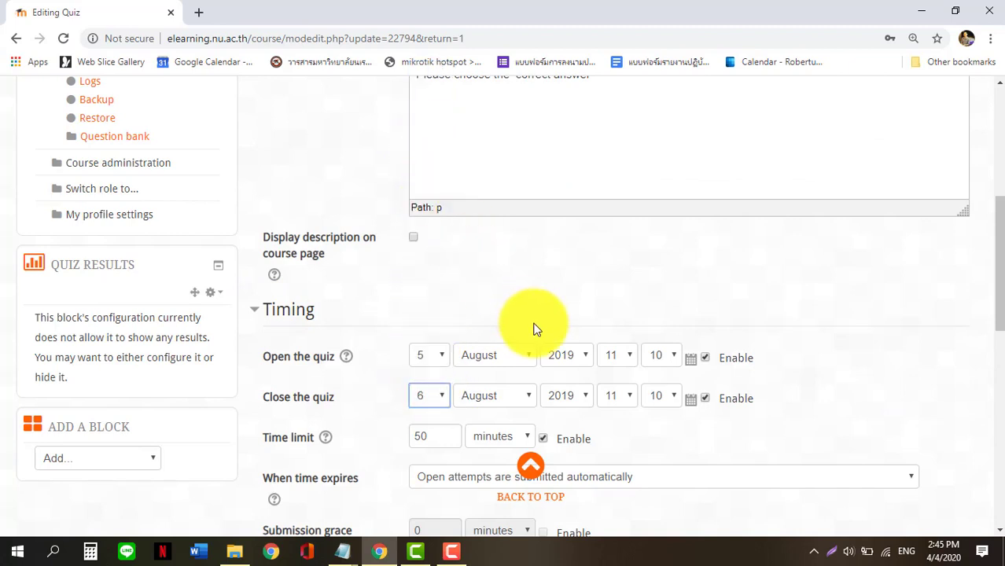
Set the month and year of both the quiz opening and closing dates to April 2020
{"action": "left_click", "coordinate": [529, 360]}
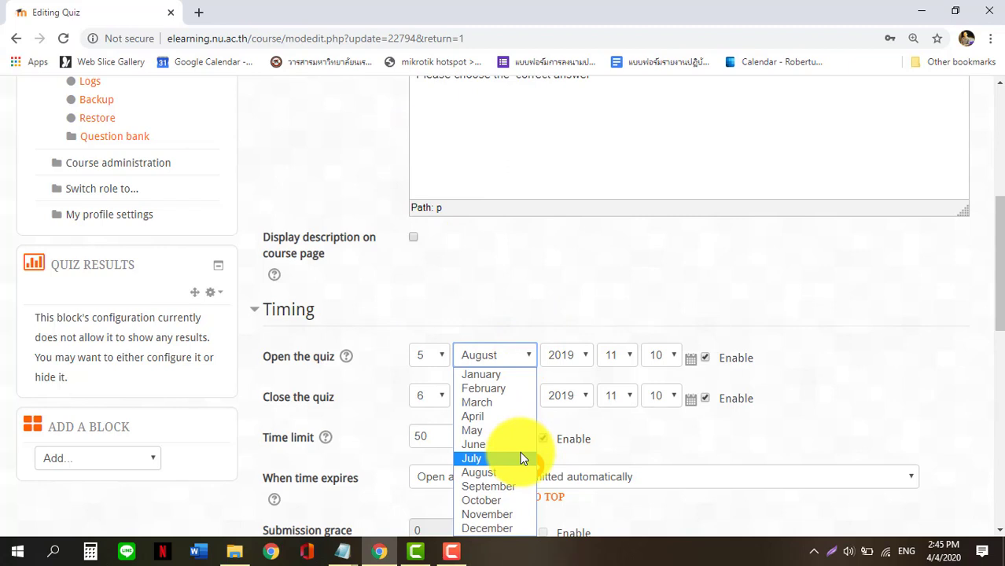
{"action": "left_click", "coordinate": [483, 415]}
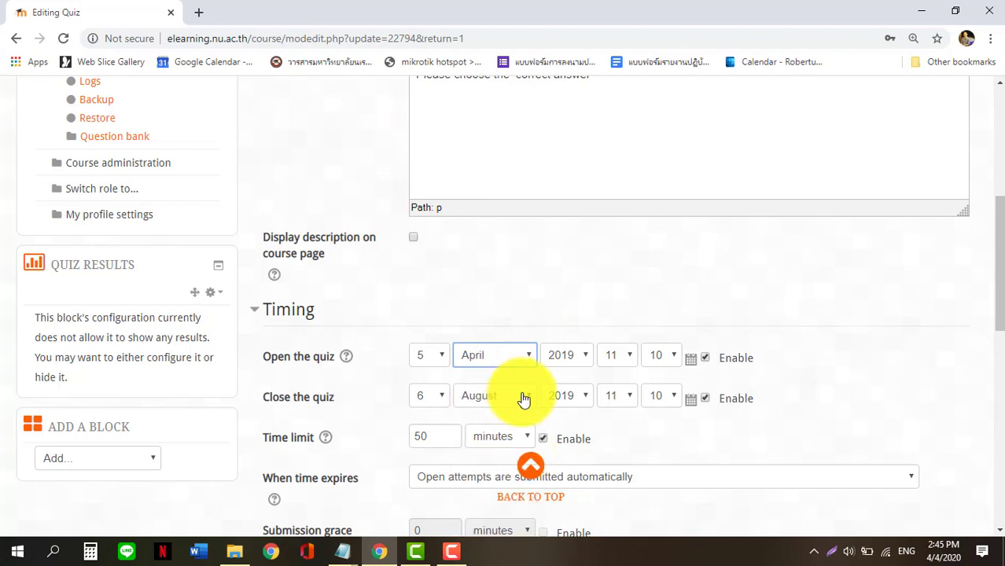
{"action": "left_click", "coordinate": [521, 397]}
{"action": "left_click", "coordinate": [503, 265]}
{"action": "left_click", "coordinate": [586, 357]}
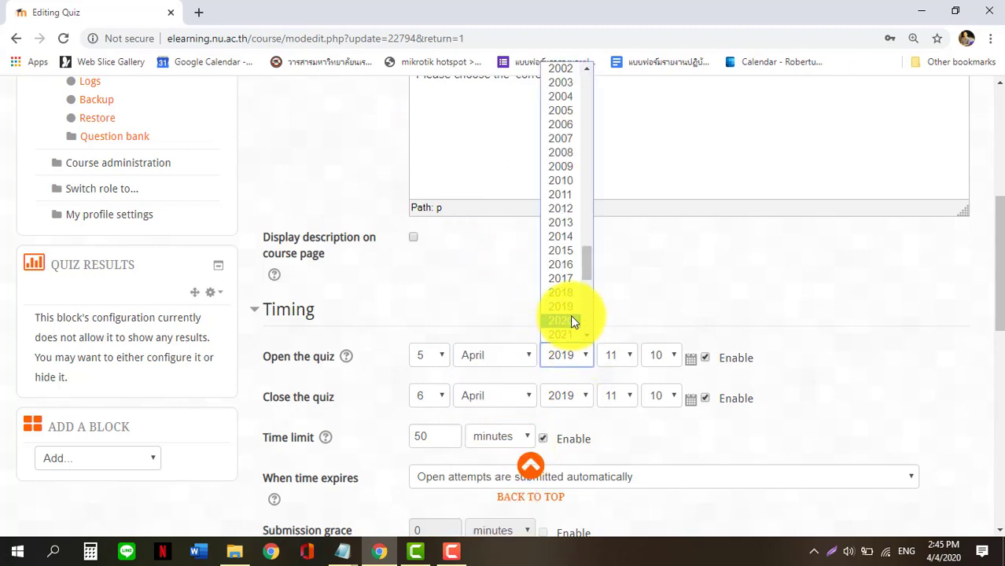
{"action": "left_click", "coordinate": [565, 322]}
{"action": "left_click", "coordinate": [588, 397]}
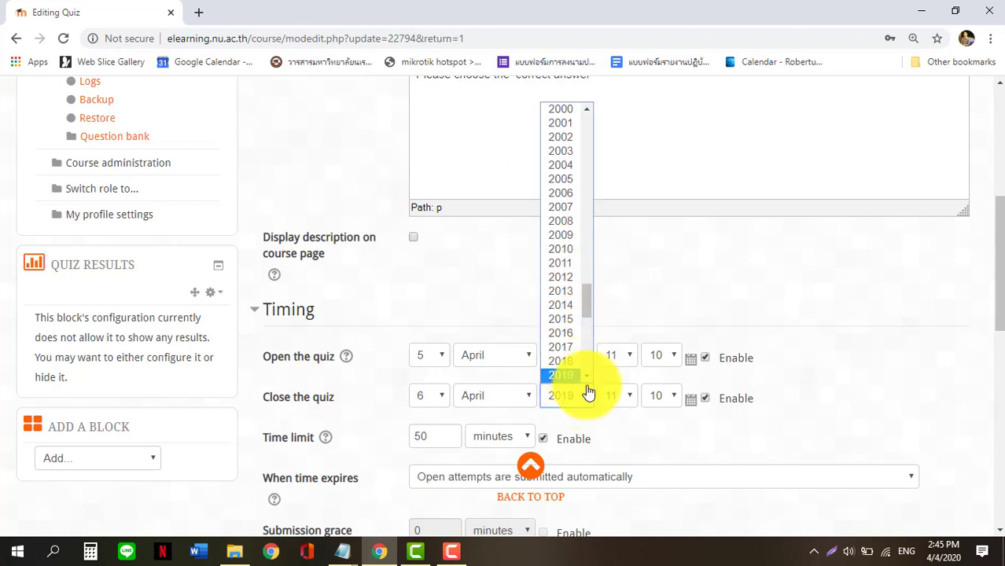
{"action": "left_click", "coordinate": [587, 376]}
{"action": "left_click", "coordinate": [572, 362]}
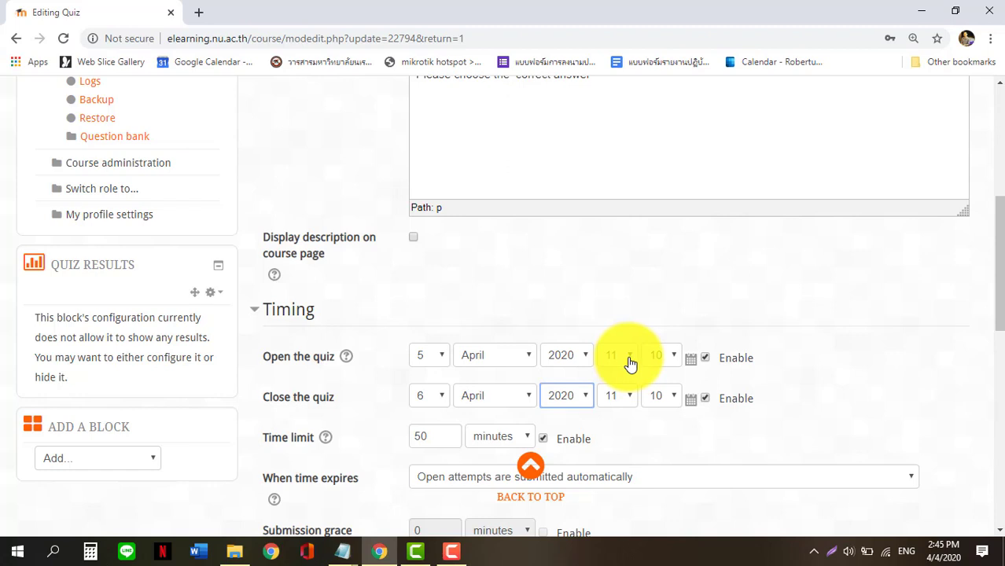
Set the quiz time limit to 30 minutes and the attempts allowed to 2
{"action": "scroll", "coordinate": [634, 403], "scroll_direction": "down", "scroll_amount": 2}
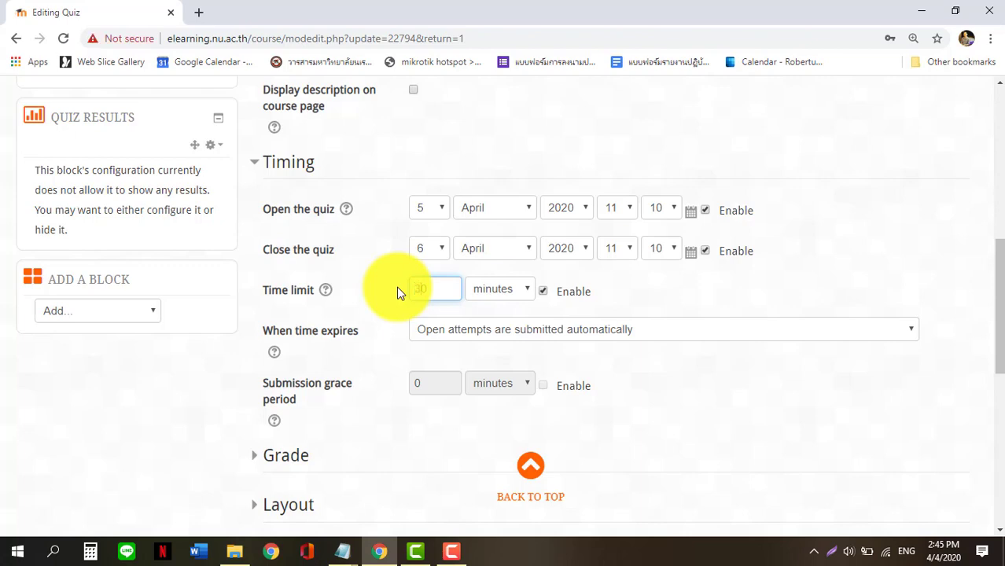
{"action": "type", "text": "30"}
{"action": "scroll", "coordinate": [411, 358], "scroll_direction": "down", "scroll_amount": 2}
{"action": "left_click", "coordinate": [265, 318]}
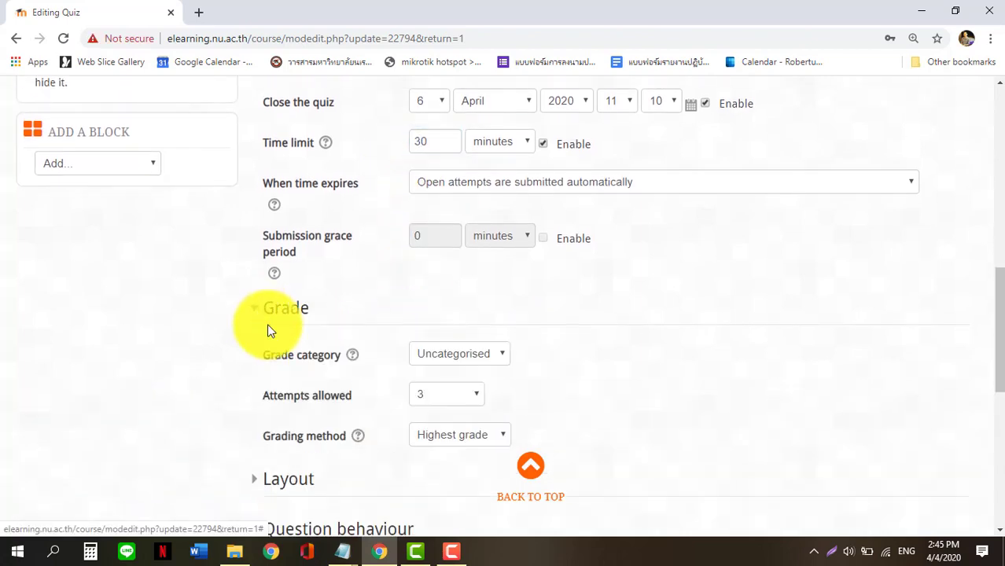
{"action": "left_click", "coordinate": [472, 396]}
{"action": "left_click", "coordinate": [466, 266]}
Disable "Right answer" in the review options immediately after the attempt and while the quiz is still open, and save the quiz settings
{"action": "scroll", "coordinate": [505, 370], "scroll_direction": "down", "scroll_amount": 6}
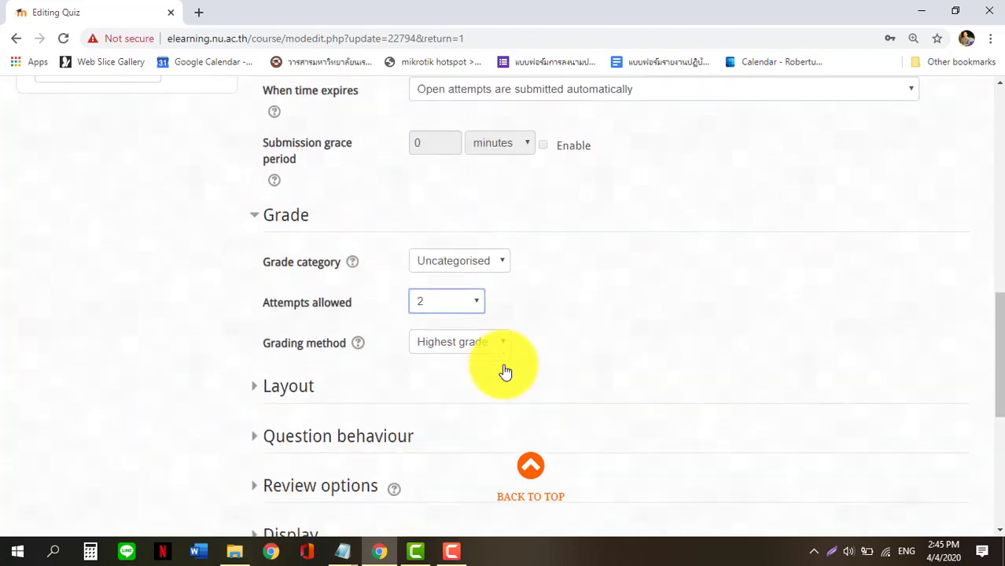
{"action": "left_click", "coordinate": [260, 240]}
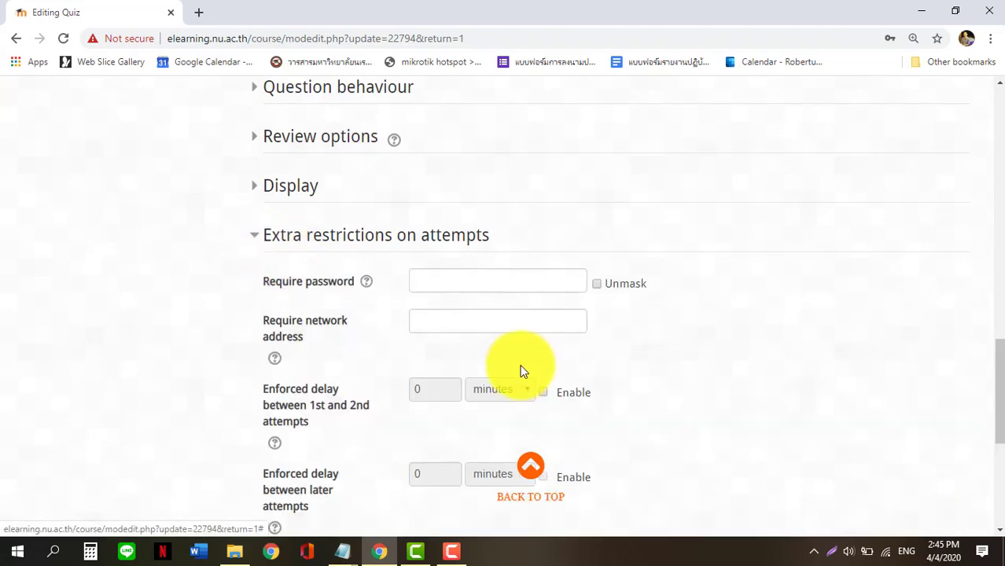
{"action": "left_click", "coordinate": [254, 236]}
{"action": "left_click", "coordinate": [260, 145]}
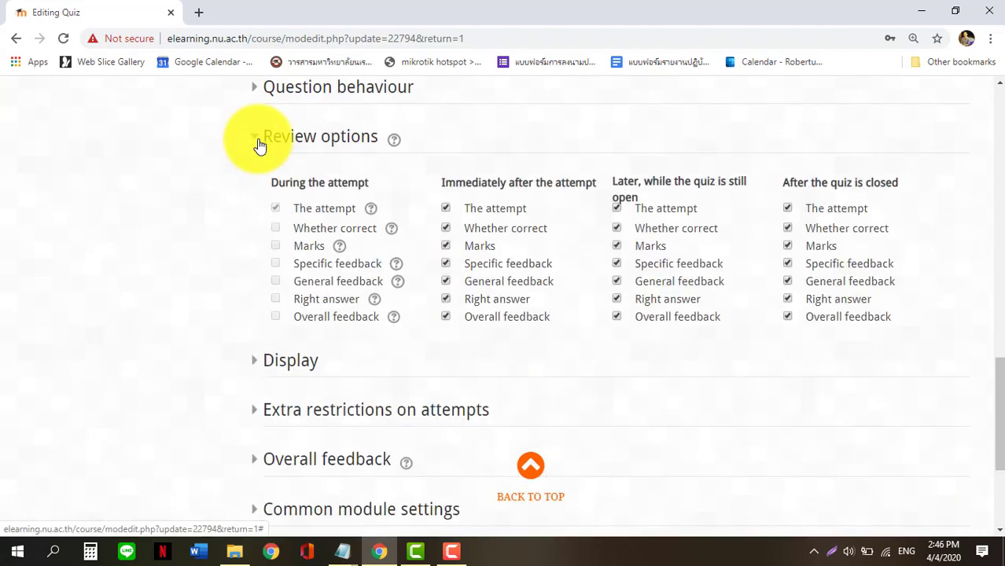
{"action": "left_click", "coordinate": [622, 303]}
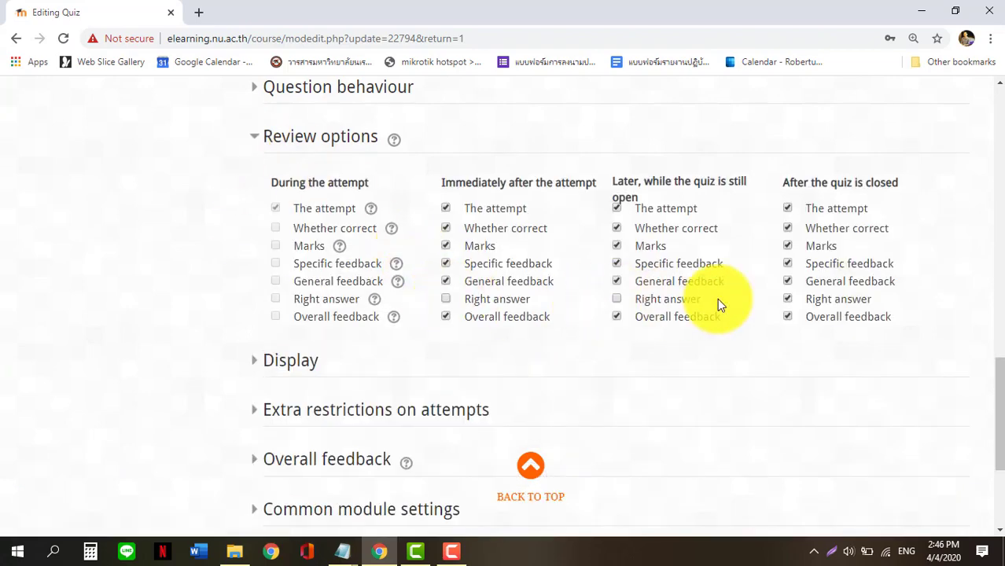
{"action": "scroll", "coordinate": [723, 336], "scroll_direction": "down", "scroll_amount": 3}
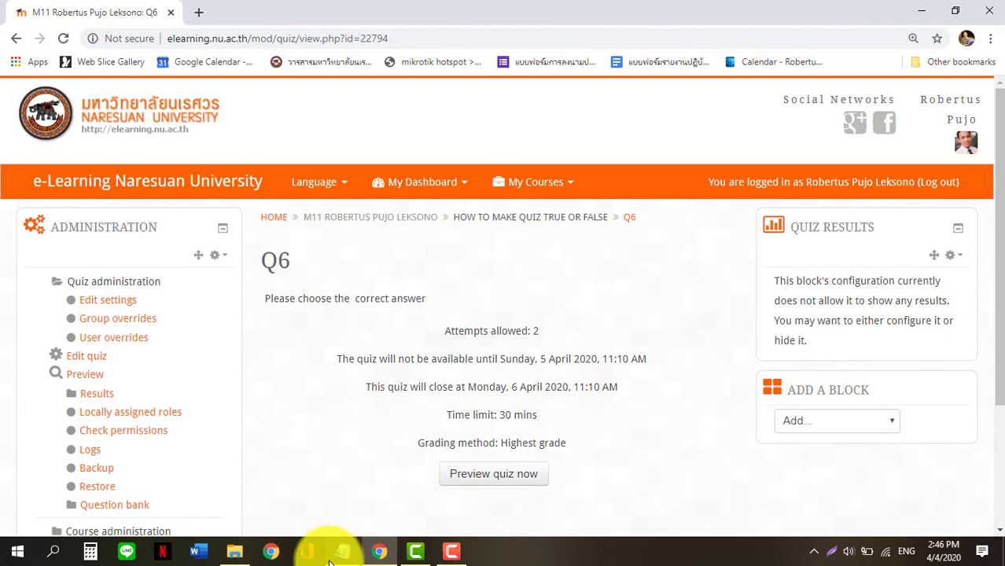
Review step 8, "Edit Quiz", in the tutorial note, minimize it and open the Q6 question editing page at the empty page 3
{"action": "mouse_move", "coordinate": [334, 559]}
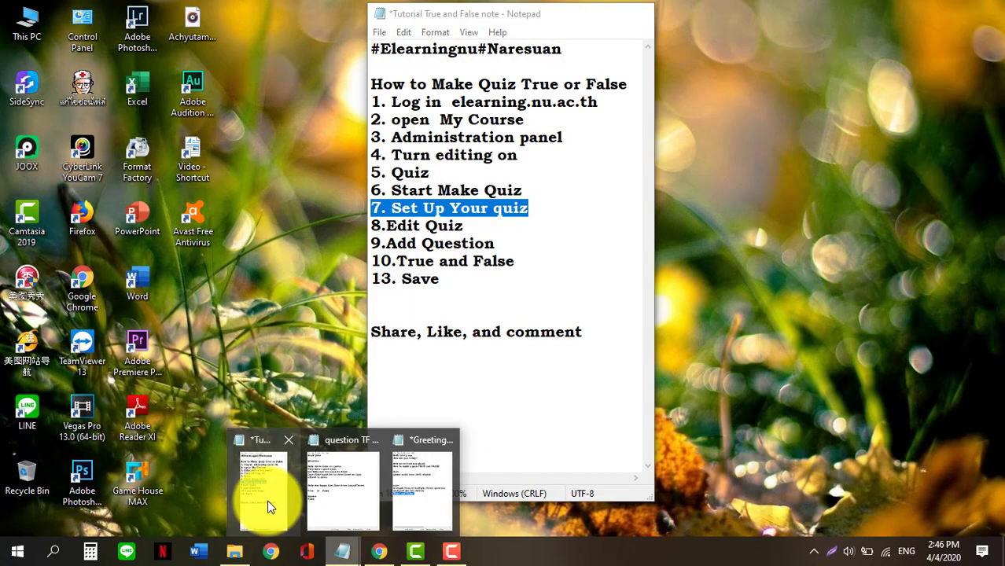
{"action": "left_click", "coordinate": [267, 500]}
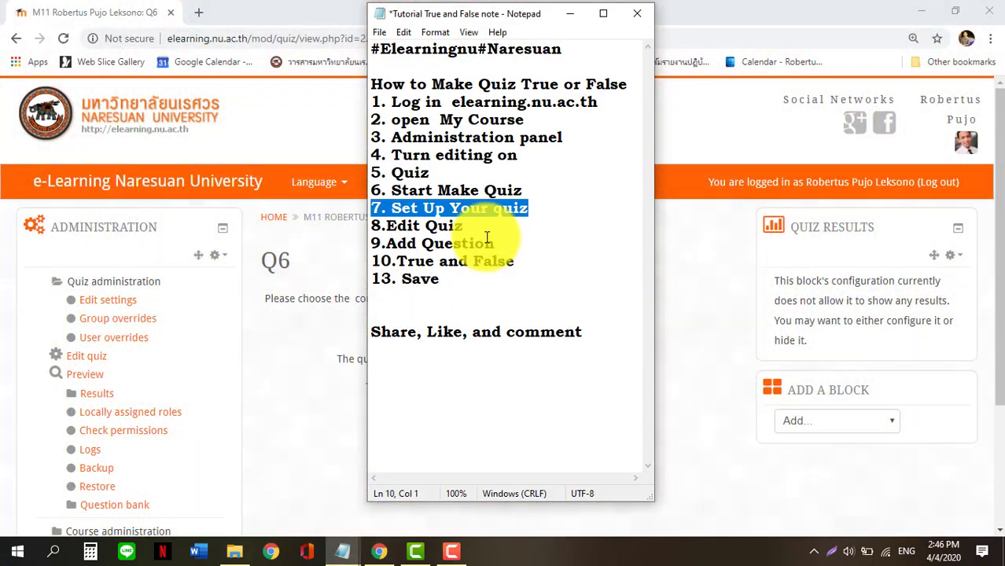
{"action": "left_click_drag", "start_coordinate": [464, 226], "coordinate": [363, 226]}
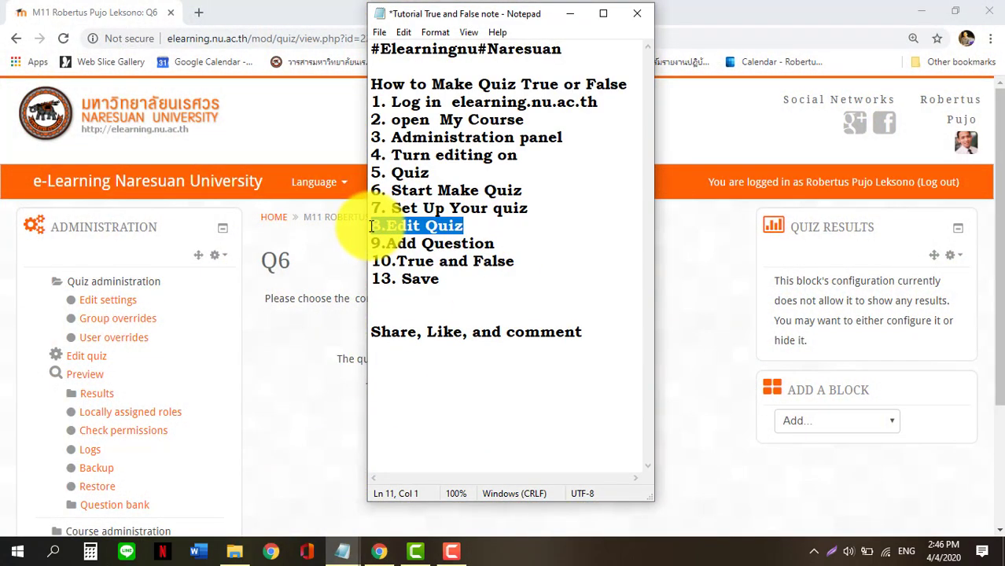
{"action": "left_click", "coordinate": [572, 15]}
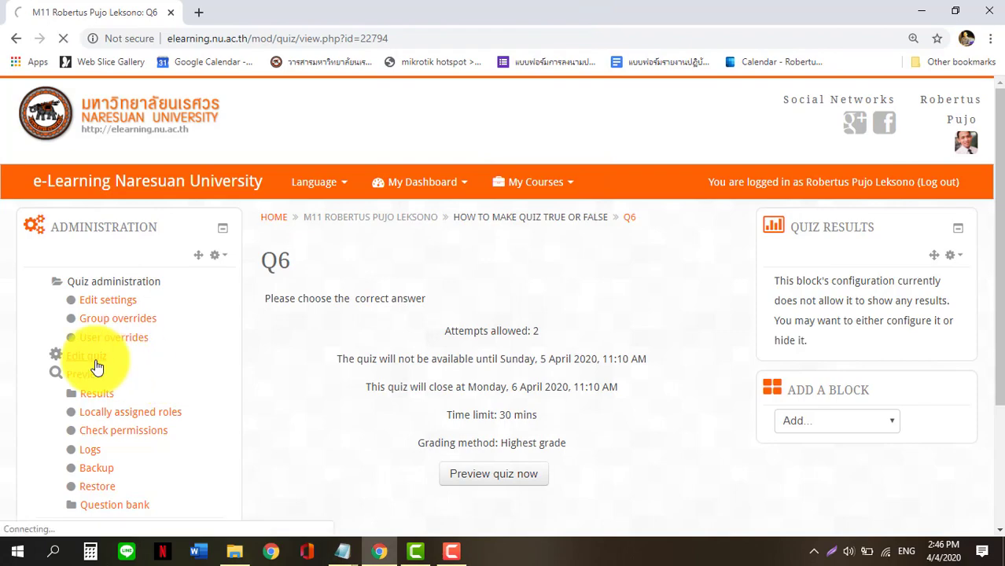
{"action": "scroll", "coordinate": [336, 382], "scroll_direction": "down", "scroll_amount": 6}
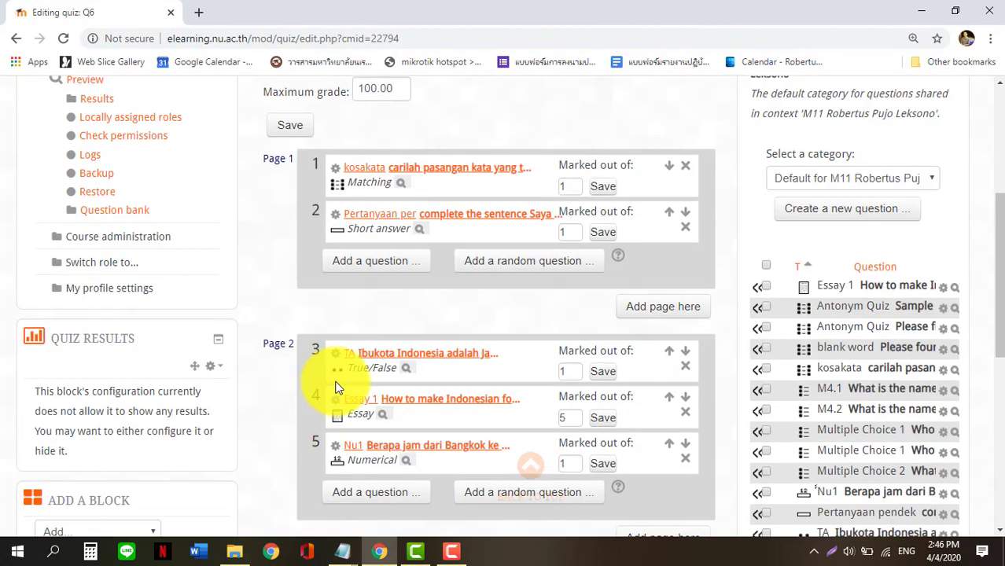
{"action": "scroll", "coordinate": [336, 387], "scroll_direction": "down", "scroll_amount": 1}
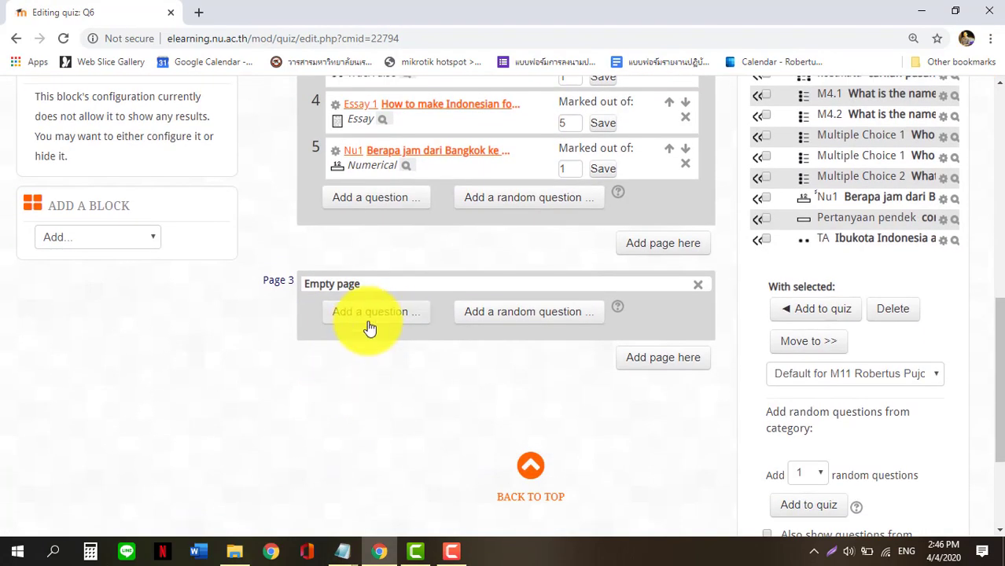
Review step 9, "Add Question", in the tutorial note and minimize it
{"action": "mouse_move", "coordinate": [341, 549]}
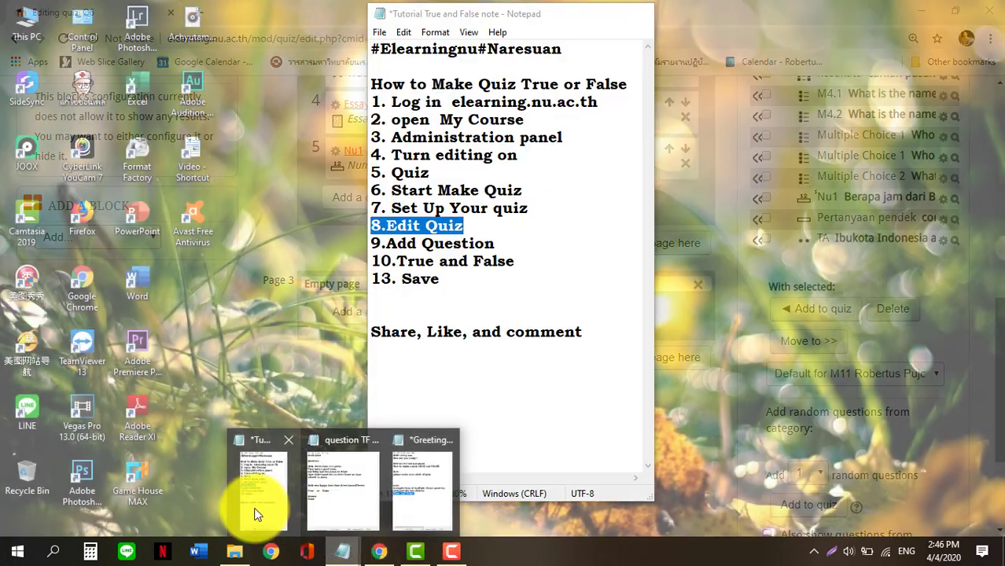
{"action": "left_click", "coordinate": [253, 512]}
{"action": "left_click_drag", "start_coordinate": [494, 244], "coordinate": [368, 250]}
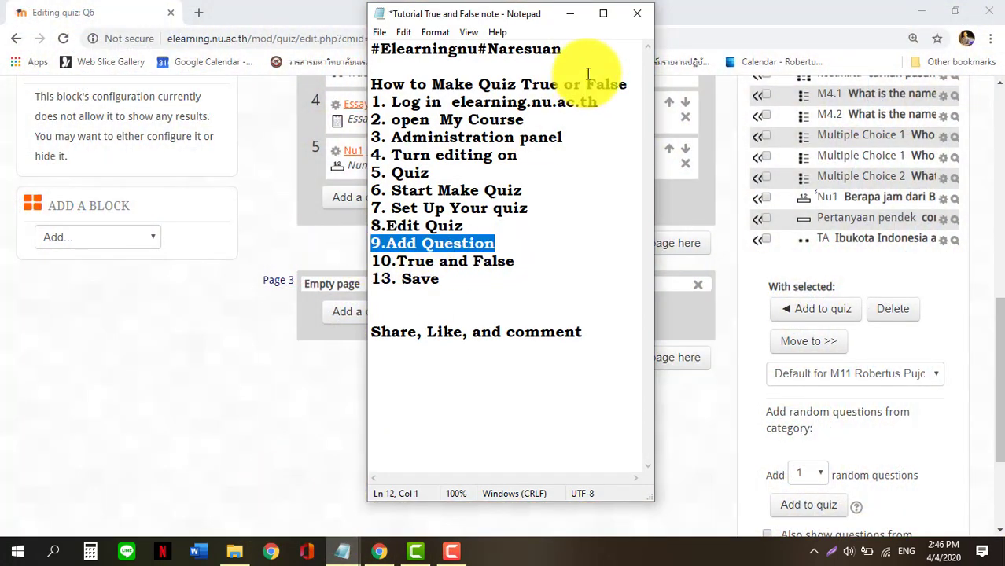
{"action": "left_click", "coordinate": [582, 20]}
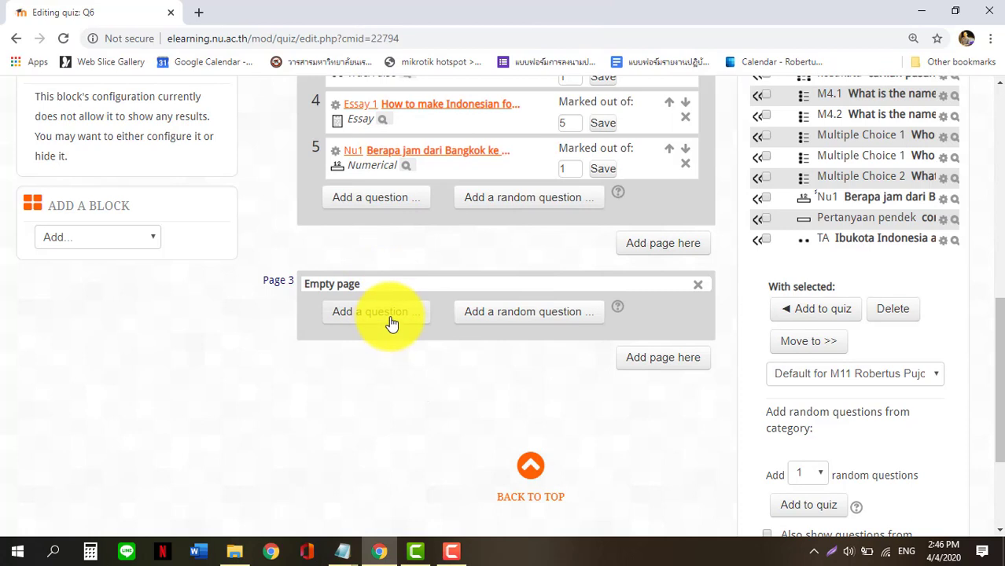
Start adding a new True/False question to the empty page 3 of the quiz
{"action": "left_click", "coordinate": [392, 320]}
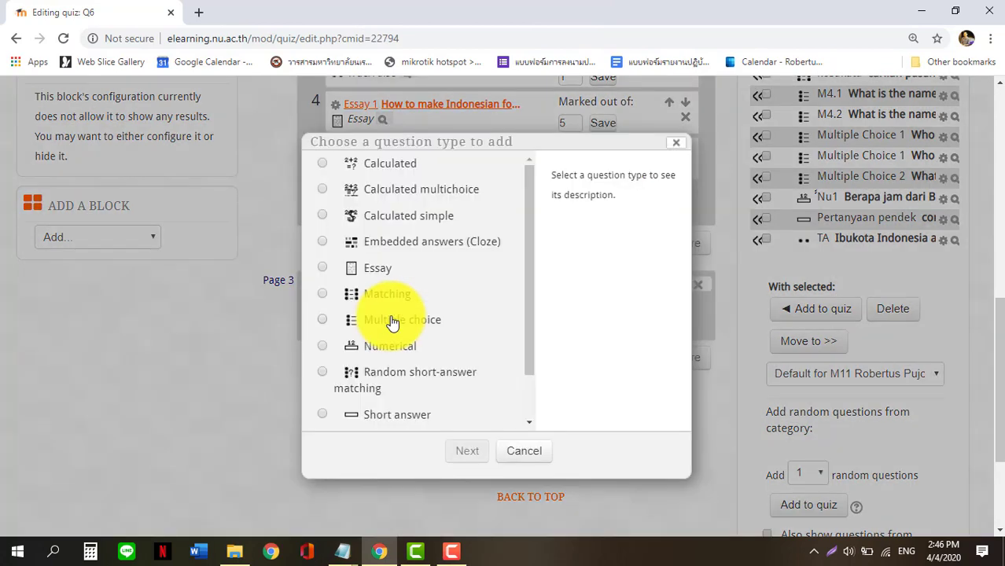
{"action": "scroll", "coordinate": [393, 320], "scroll_direction": "down", "scroll_amount": 2}
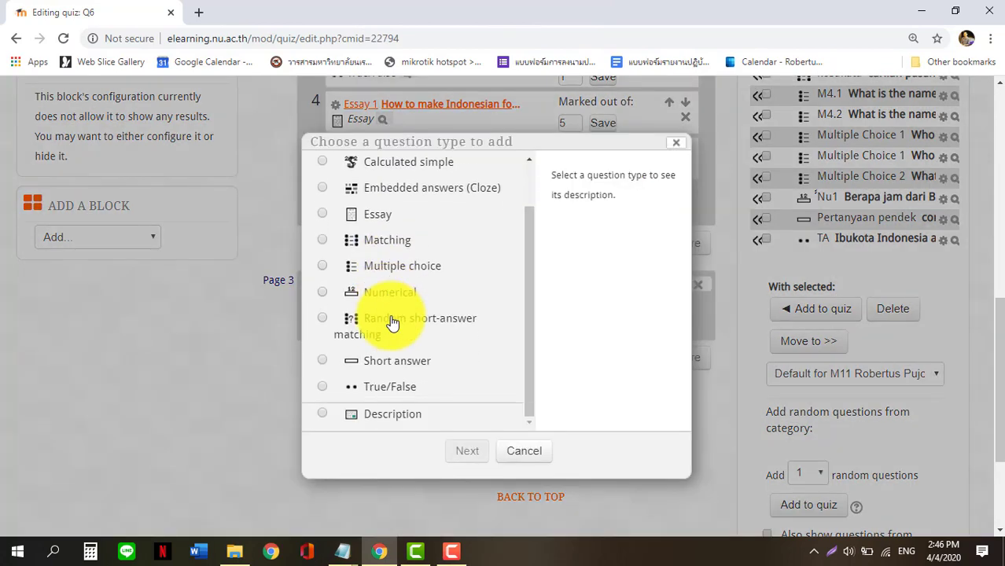
{"action": "left_click", "coordinate": [322, 386]}
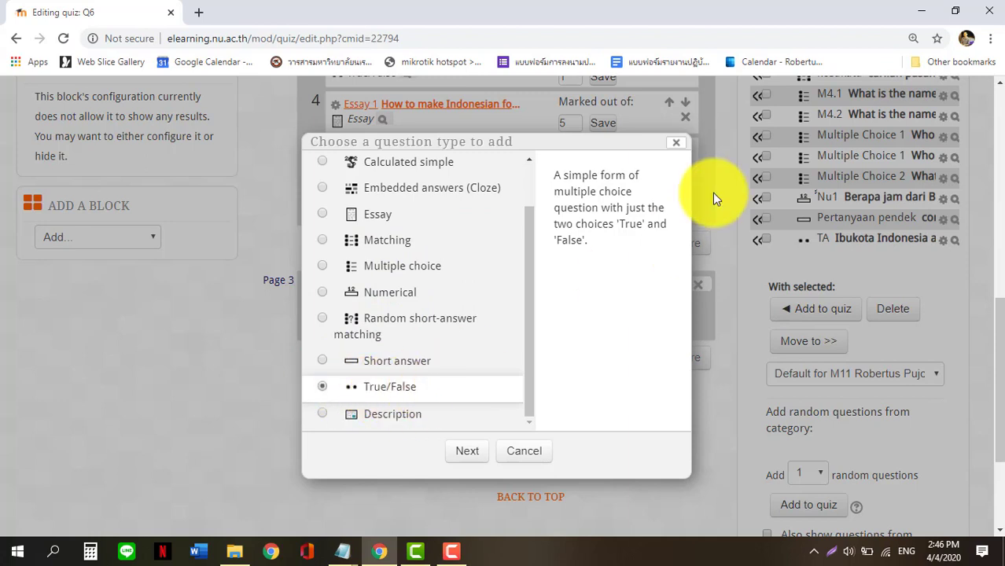
{"action": "left_click_drag", "start_coordinate": [555, 193], "coordinate": [552, 176]}
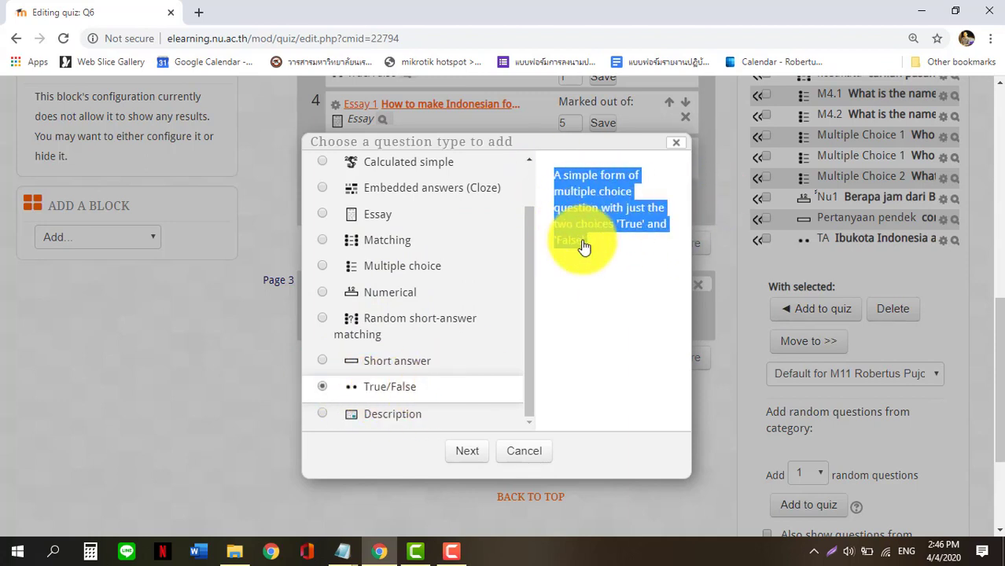
{"action": "left_click", "coordinate": [467, 459]}
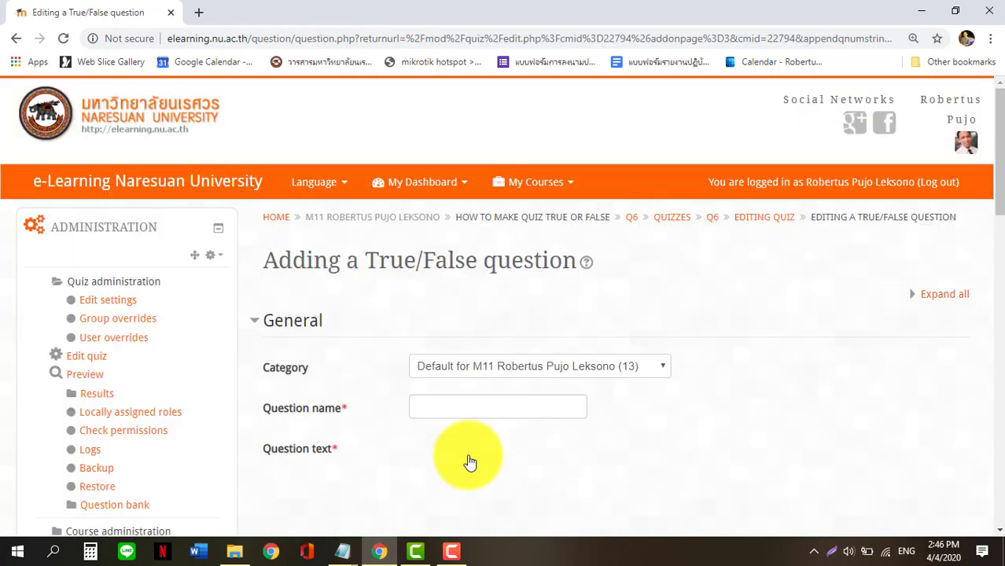
Name the question "TF 6.1" and go to its empty question text
{"action": "scroll", "coordinate": [468, 460], "scroll_direction": "down", "scroll_amount": 2}
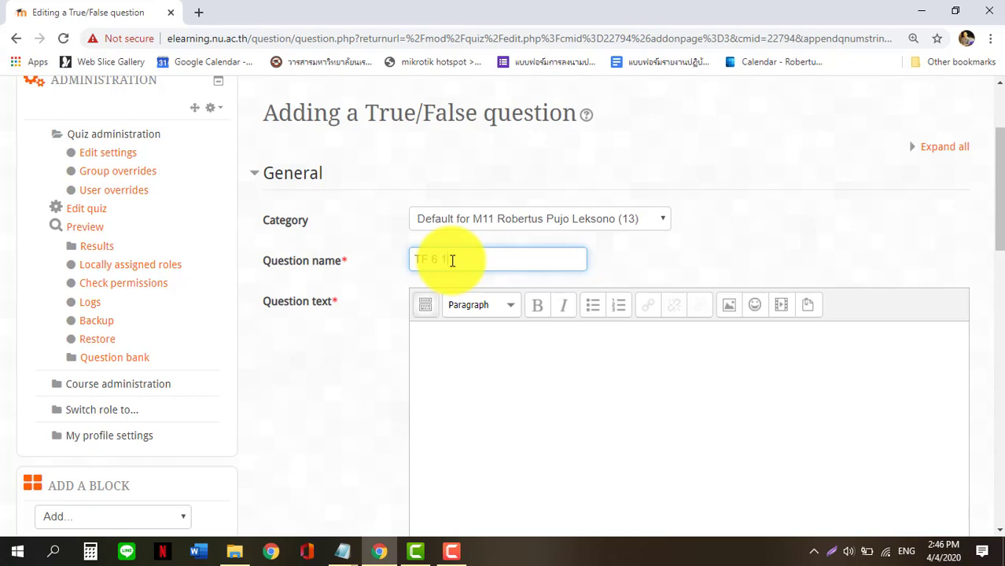
{"action": "left_click", "coordinate": [426, 352]}
{"action": "scroll", "coordinate": [420, 355], "scroll_direction": "down", "scroll_amount": 2}
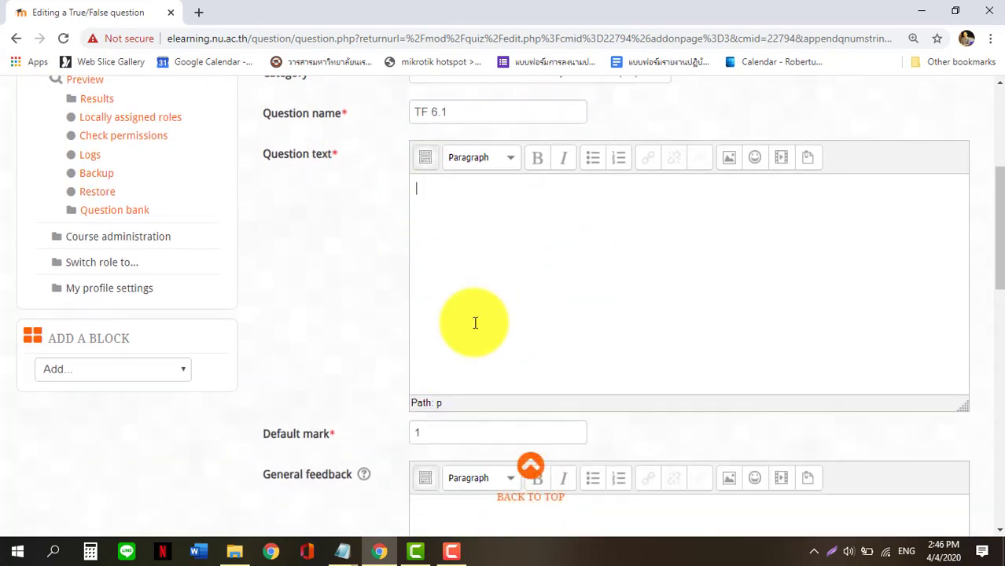
Copy the party passage and the statement about driving home from the "question TF" Notepad draft into the question text
{"action": "left_click", "coordinate": [341, 552]}
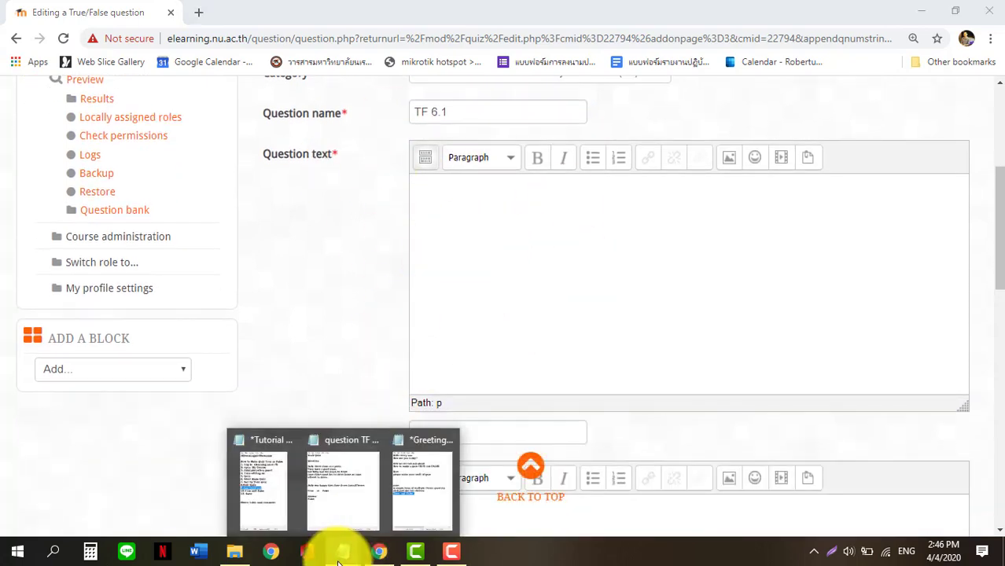
{"action": "left_click", "coordinate": [339, 509]}
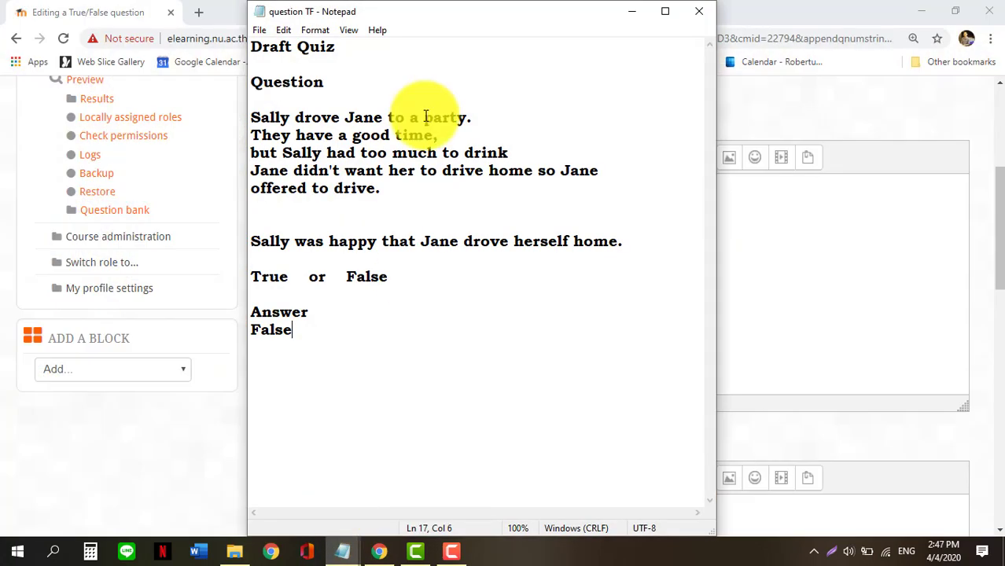
{"action": "left_click_drag", "start_coordinate": [253, 118], "coordinate": [634, 246]}
{"action": "key", "text": "ctrl+c"}
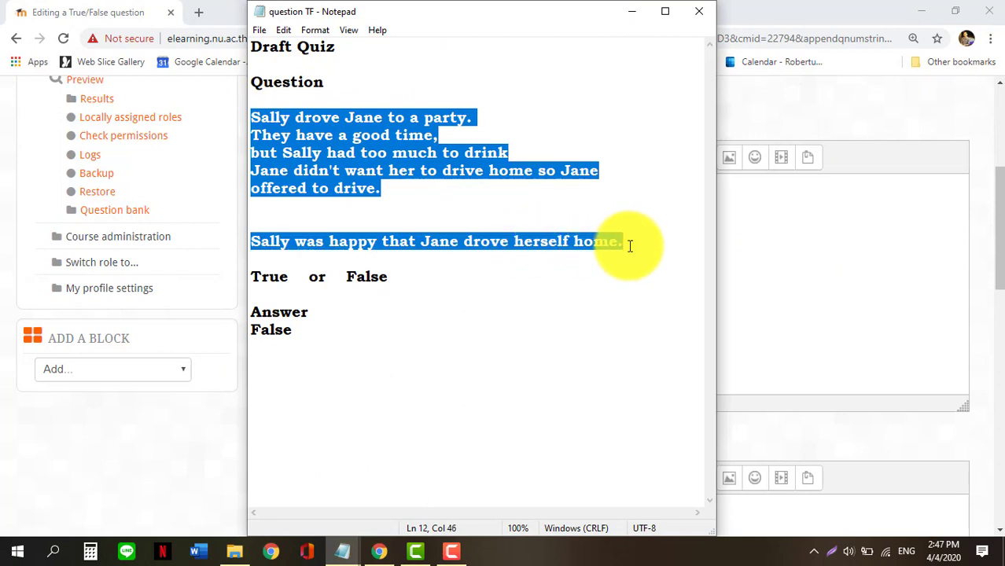
{"action": "left_click", "coordinate": [636, 12]}
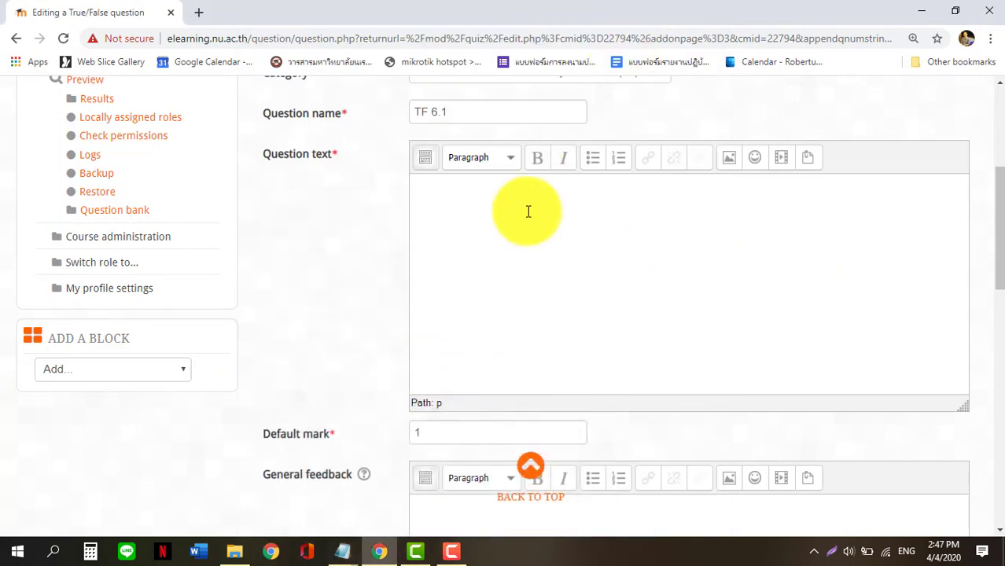
{"action": "left_click", "coordinate": [528, 211]}
{"action": "key", "text": "ctrl+v"}
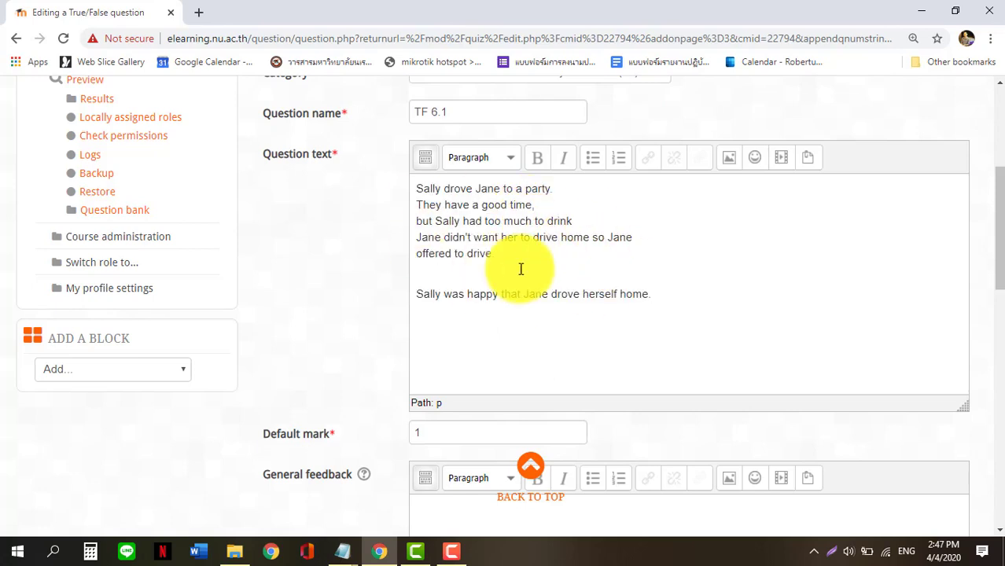
Check the answer in the "question TF" draft and set the question's correct answer to False
{"action": "left_click_drag", "start_coordinate": [995, 246], "coordinate": [996, 324]}
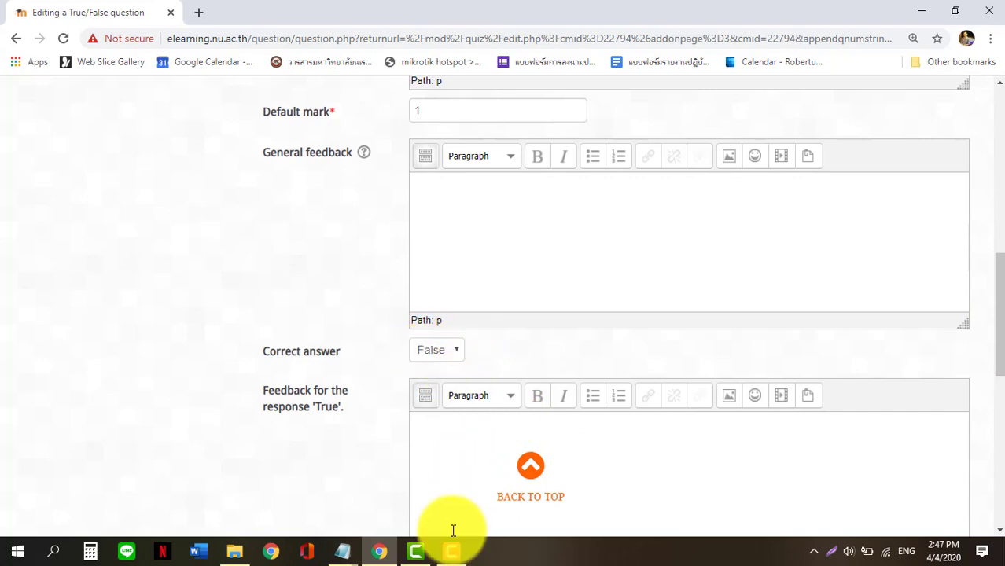
{"action": "left_click", "coordinate": [342, 553]}
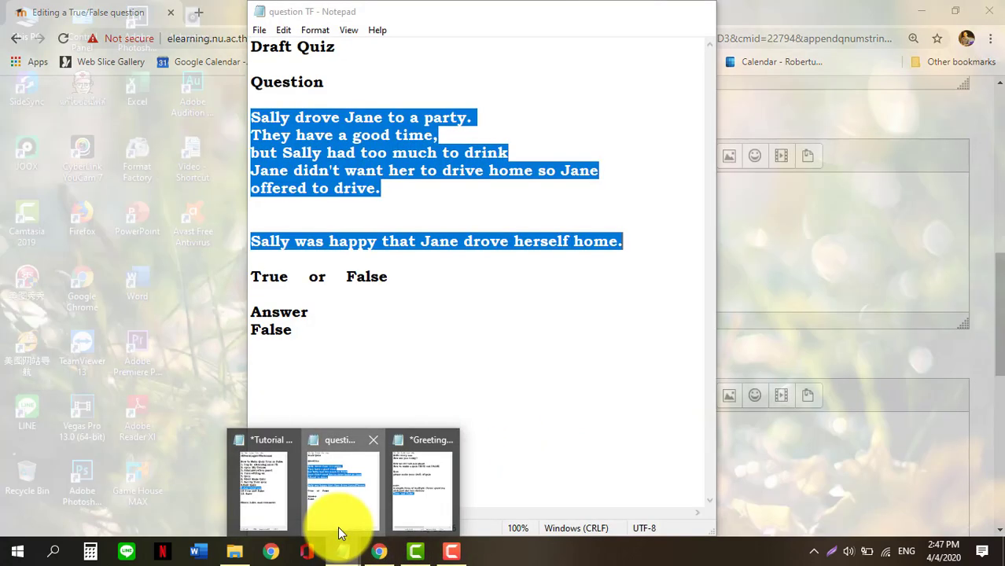
{"action": "left_click", "coordinate": [338, 526]}
{"action": "left_click_drag", "start_coordinate": [305, 330], "coordinate": [242, 333]}
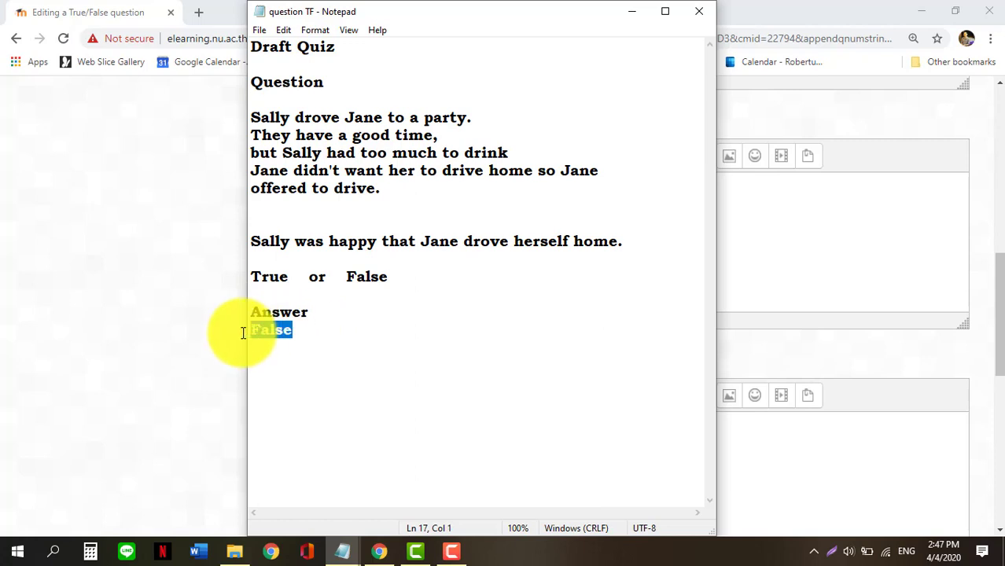
{"action": "left_click", "coordinate": [629, 12]}
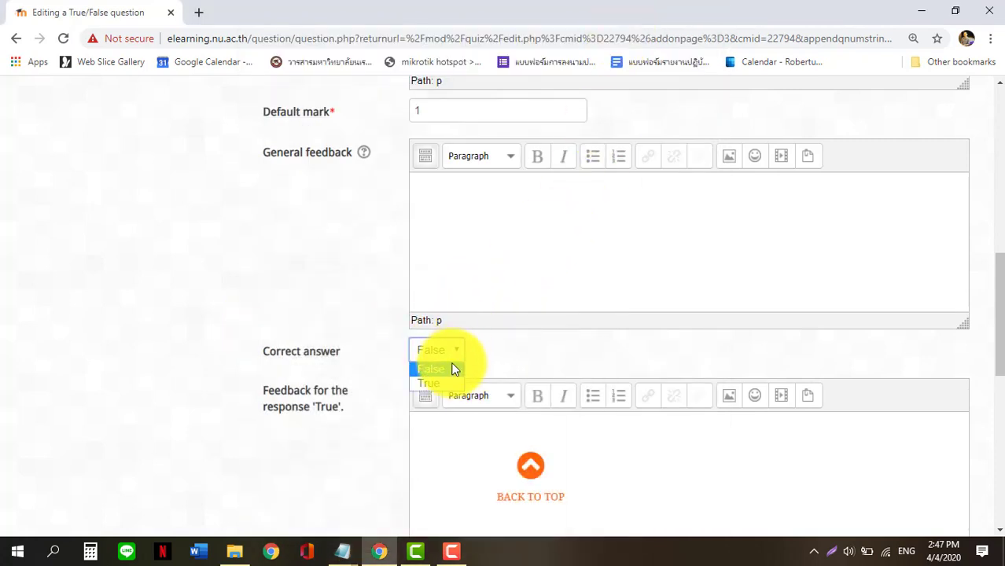
Review the "True and False" and "Save" steps in the tutorial note, minimize it and save the question
{"action": "left_click_drag", "start_coordinate": [1000, 321], "coordinate": [963, 464]}
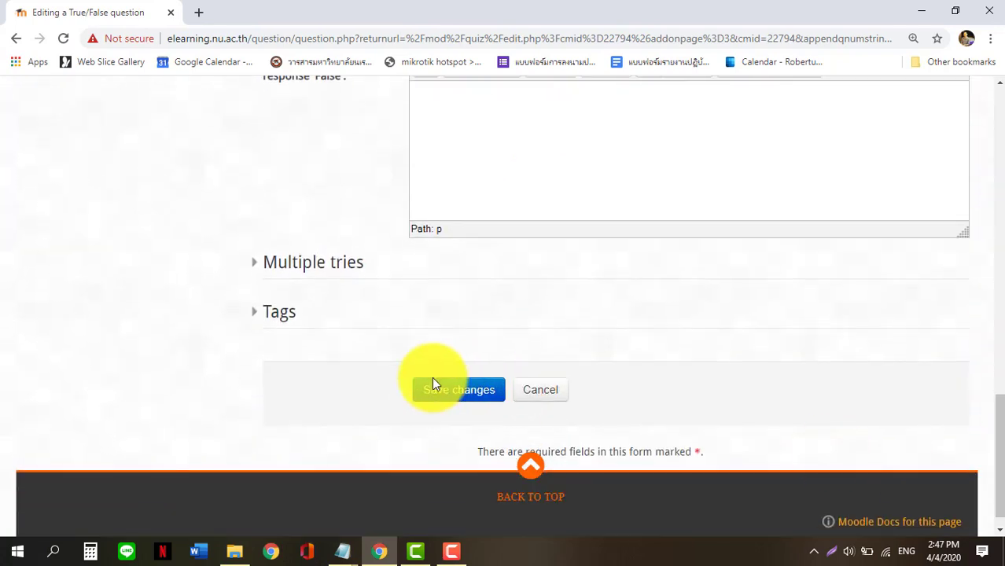
{"action": "mouse_move", "coordinate": [344, 549]}
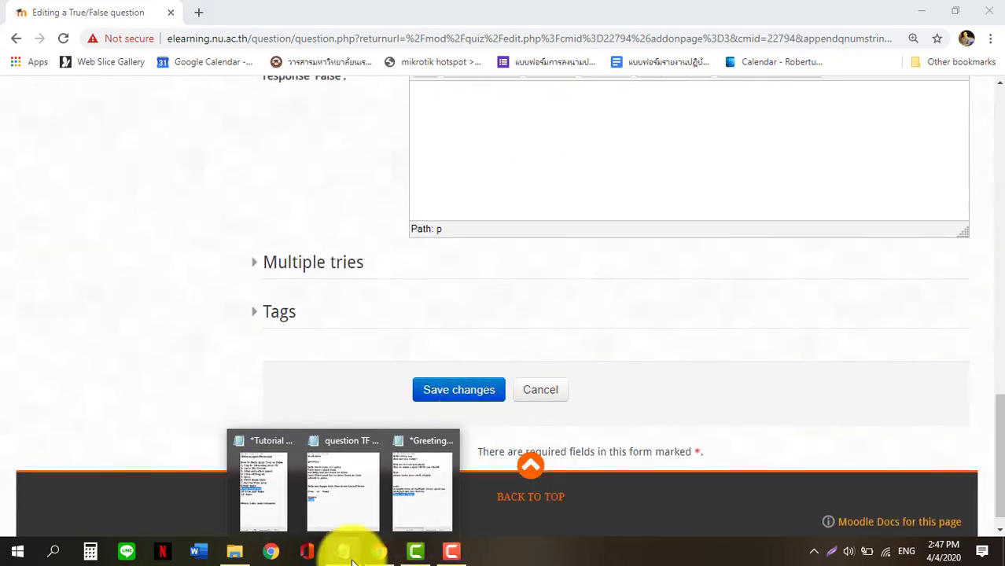
{"action": "left_click", "coordinate": [249, 506]}
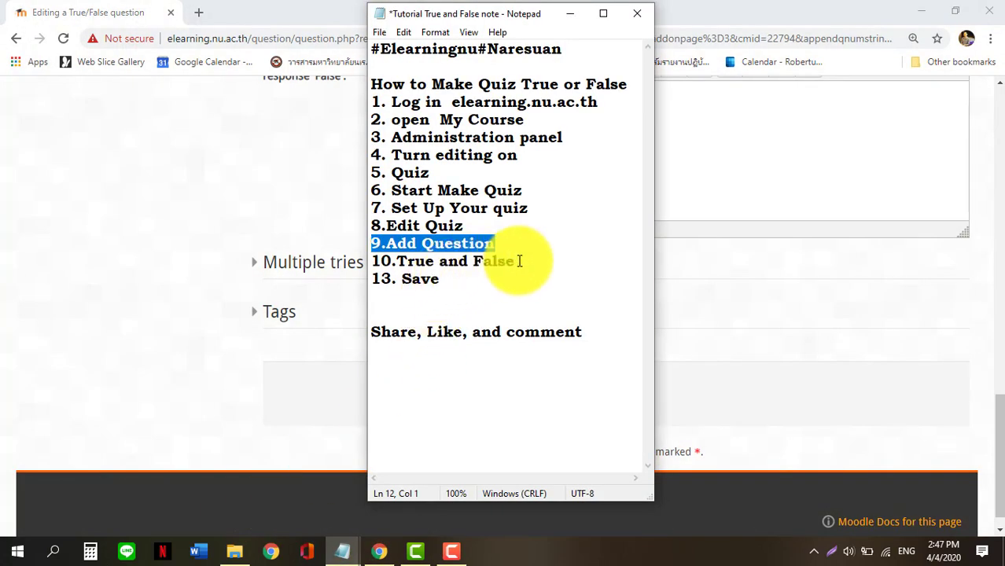
{"action": "left_click_drag", "start_coordinate": [520, 260], "coordinate": [372, 261]}
{"action": "left_click_drag", "start_coordinate": [449, 280], "coordinate": [371, 280]}
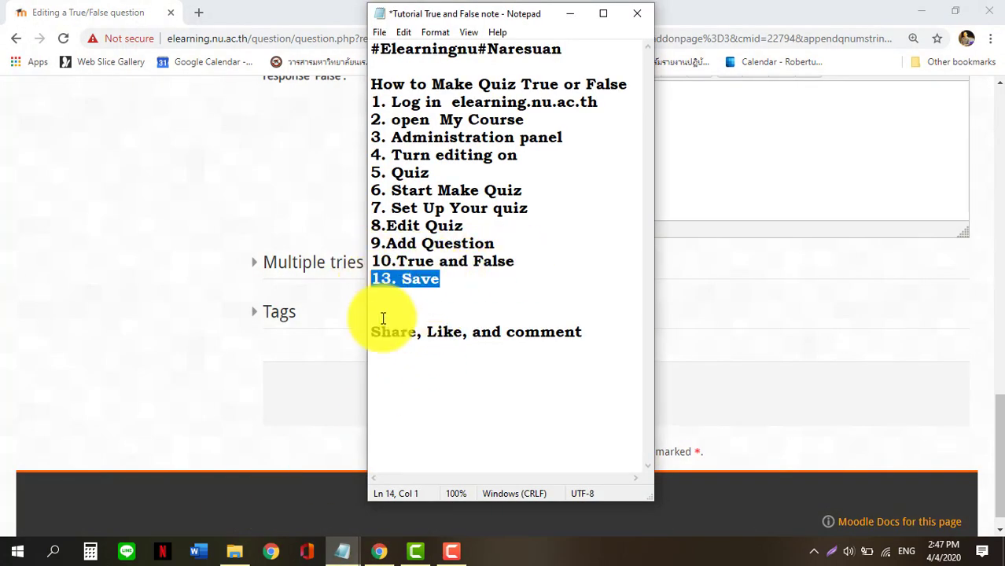
{"action": "left_click", "coordinate": [570, 14]}
{"action": "left_click", "coordinate": [482, 393]}
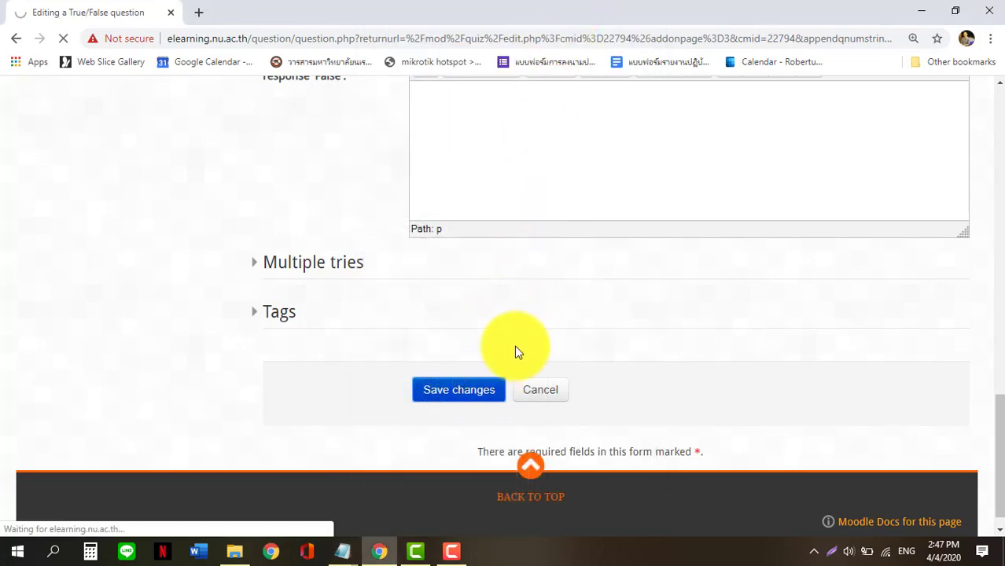
Preview the TF 6.1 question on page 3 of the quiz and close the preview
{"action": "scroll", "coordinate": [517, 341], "scroll_direction": "down", "scroll_amount": 7}
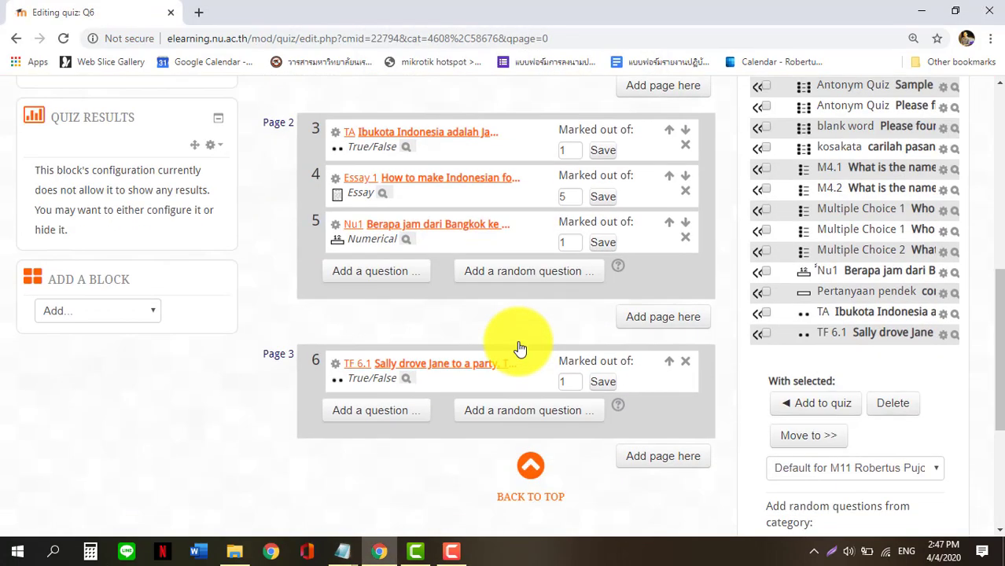
{"action": "scroll", "coordinate": [519, 348], "scroll_direction": "down", "scroll_amount": 1}
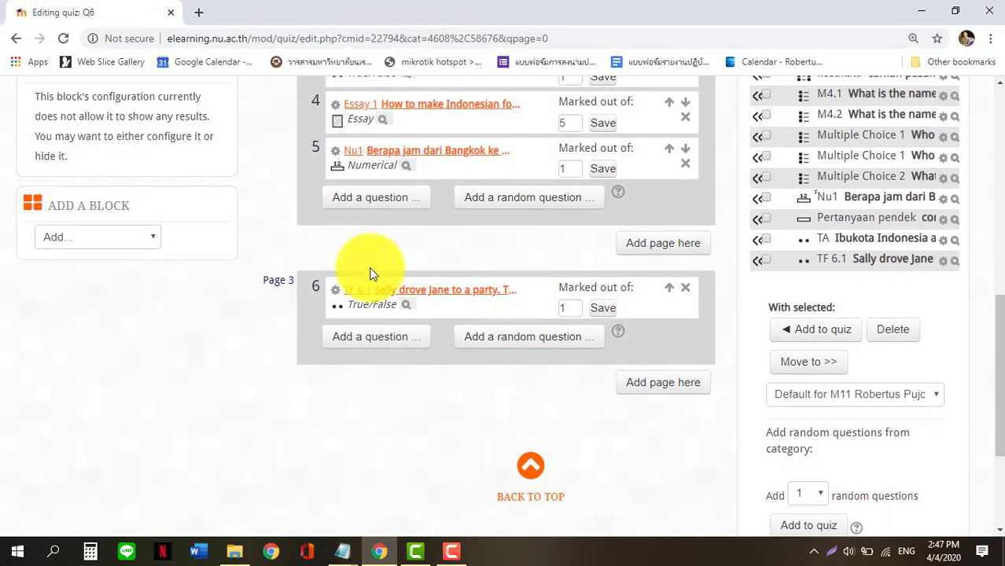
{"action": "left_click", "coordinate": [407, 306]}
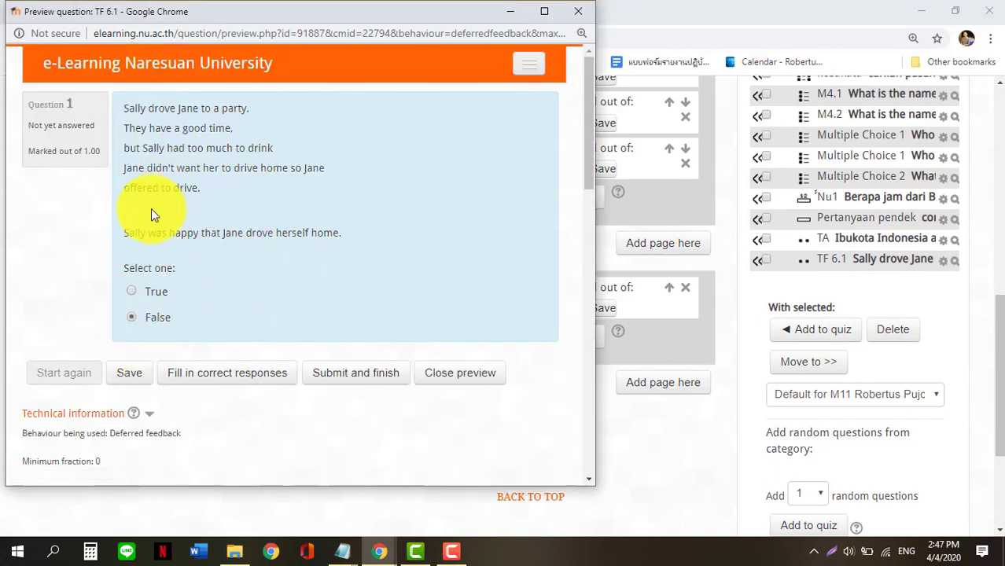
{"action": "left_click", "coordinate": [580, 11]}
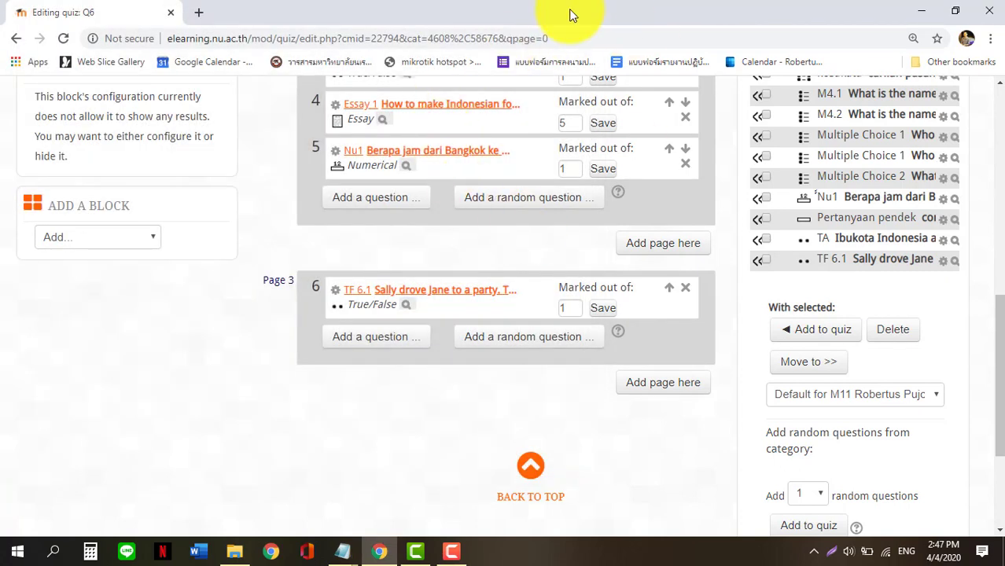
Minimize the browser, reopen the tutorial note in Notepad and highlight its closing line "Share, Like, and comment"
{"action": "left_click", "coordinate": [924, 13]}
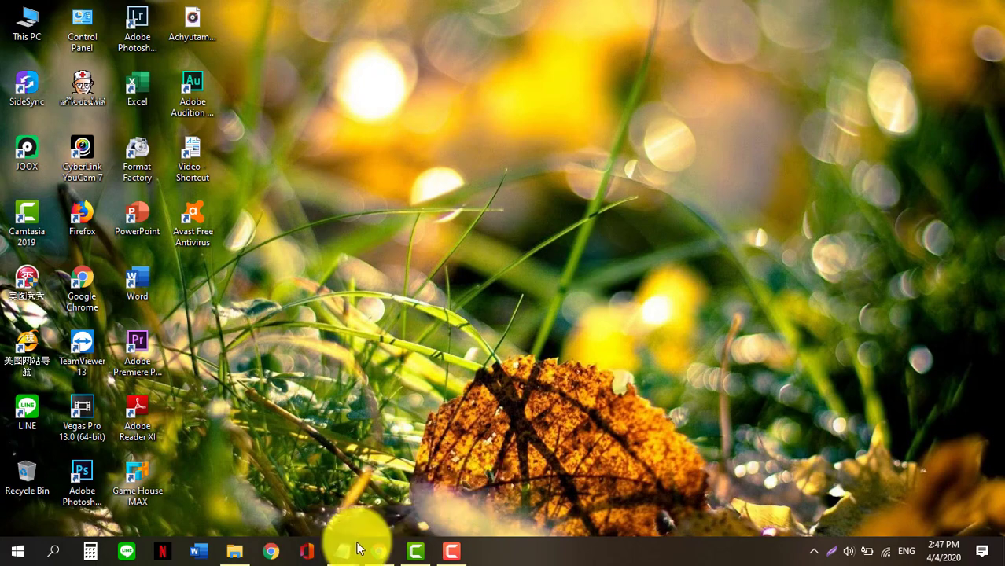
{"action": "mouse_move", "coordinate": [351, 555]}
{"action": "left_click", "coordinate": [271, 517]}
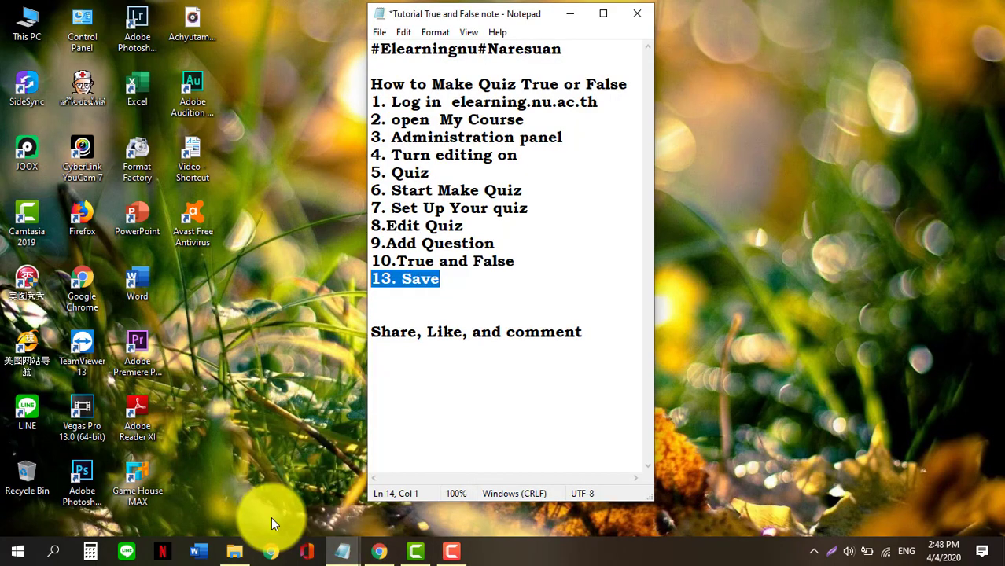
{"action": "left_click_drag", "start_coordinate": [582, 332], "coordinate": [359, 330]}
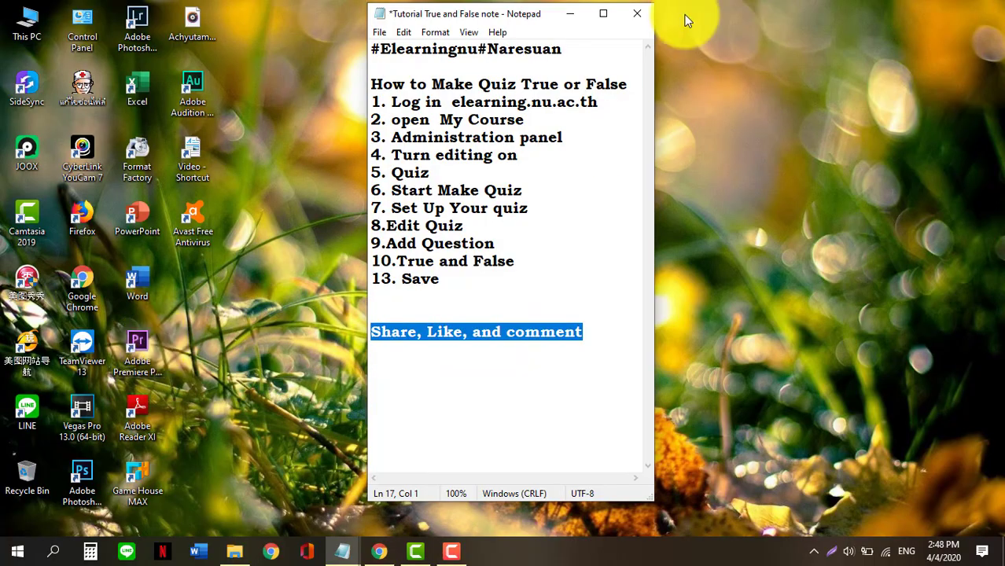